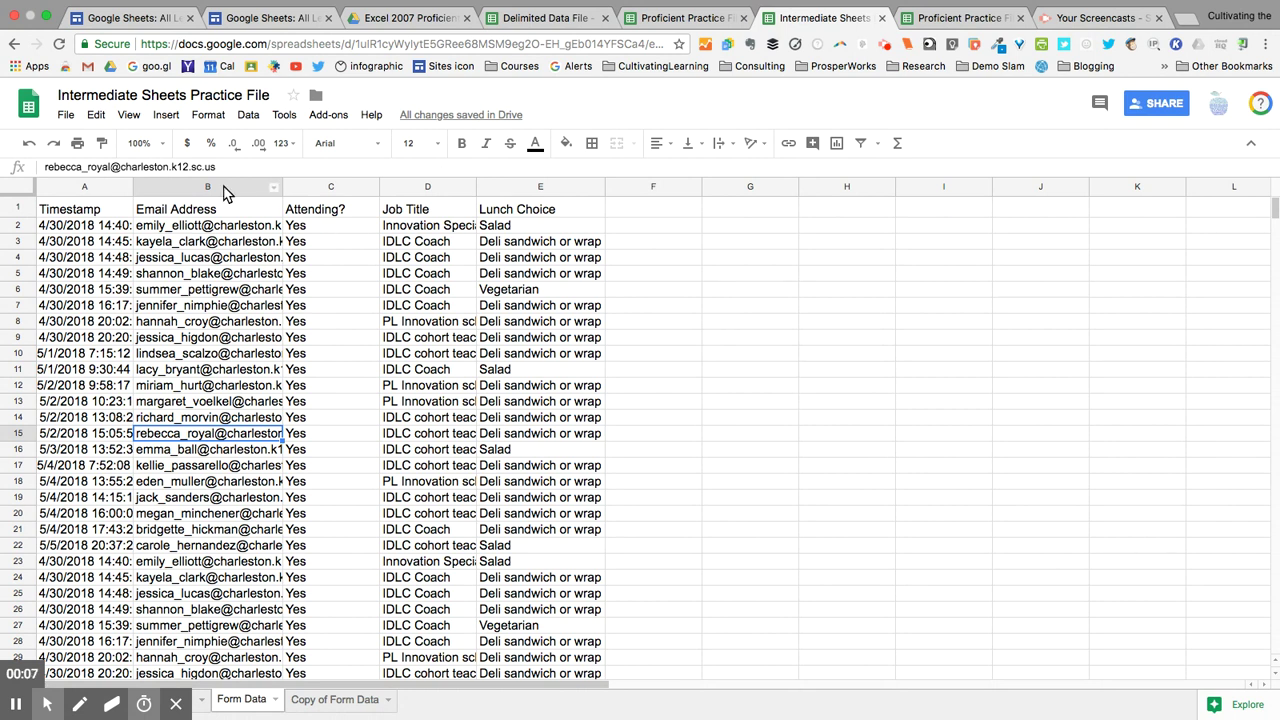
# Step: Auto-fit the widths of all columns in the Form Data sheet to their contents
pyautogui.click(224, 193)
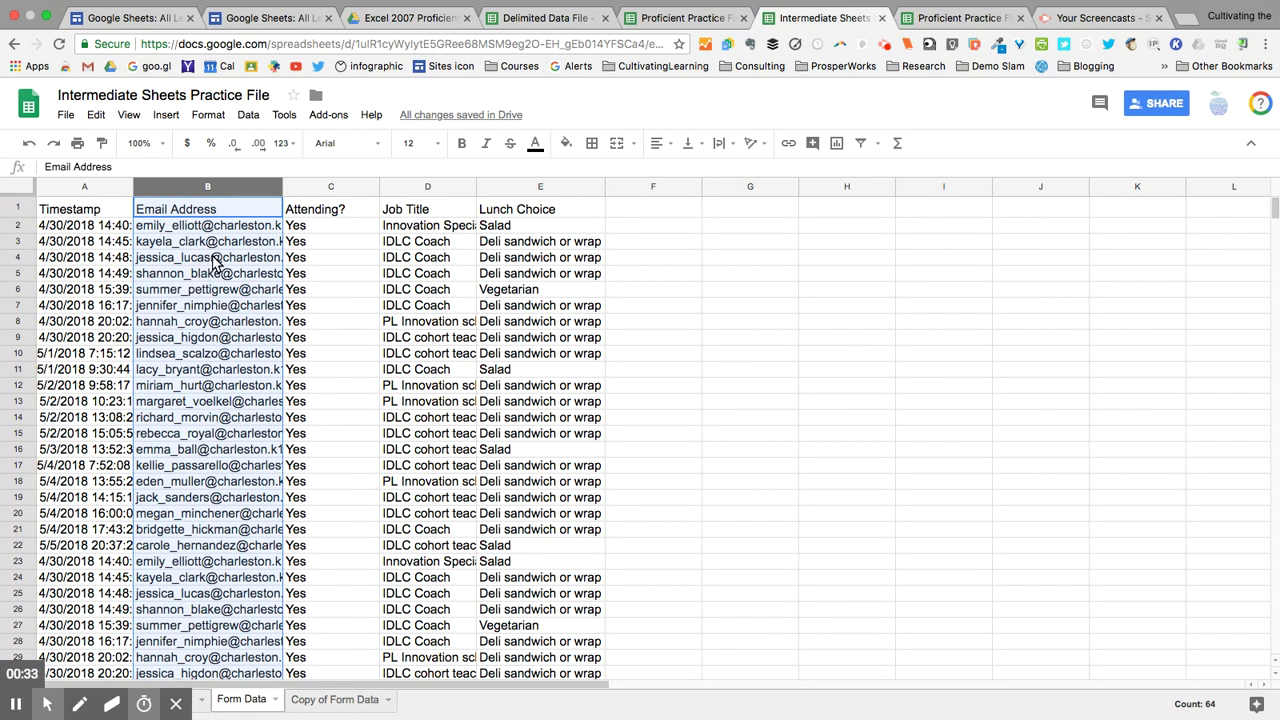
pyautogui.click(19, 186)
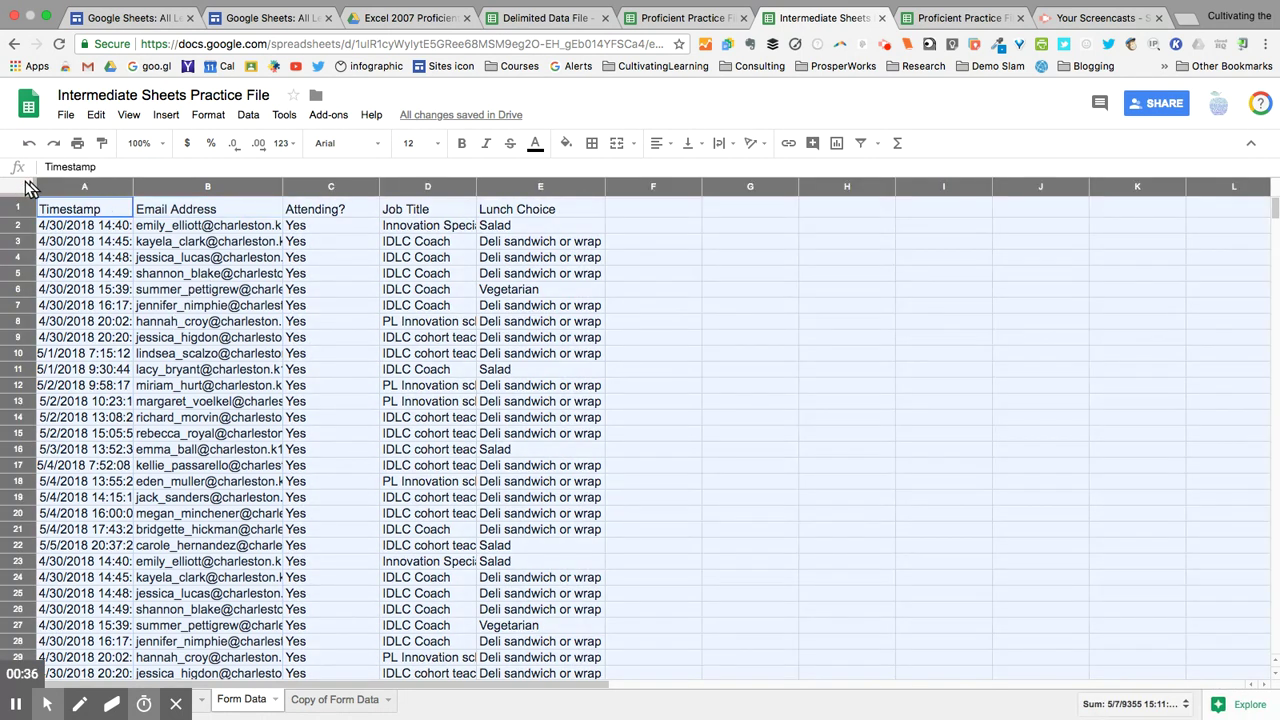
pyautogui.doubleClick(132, 187)
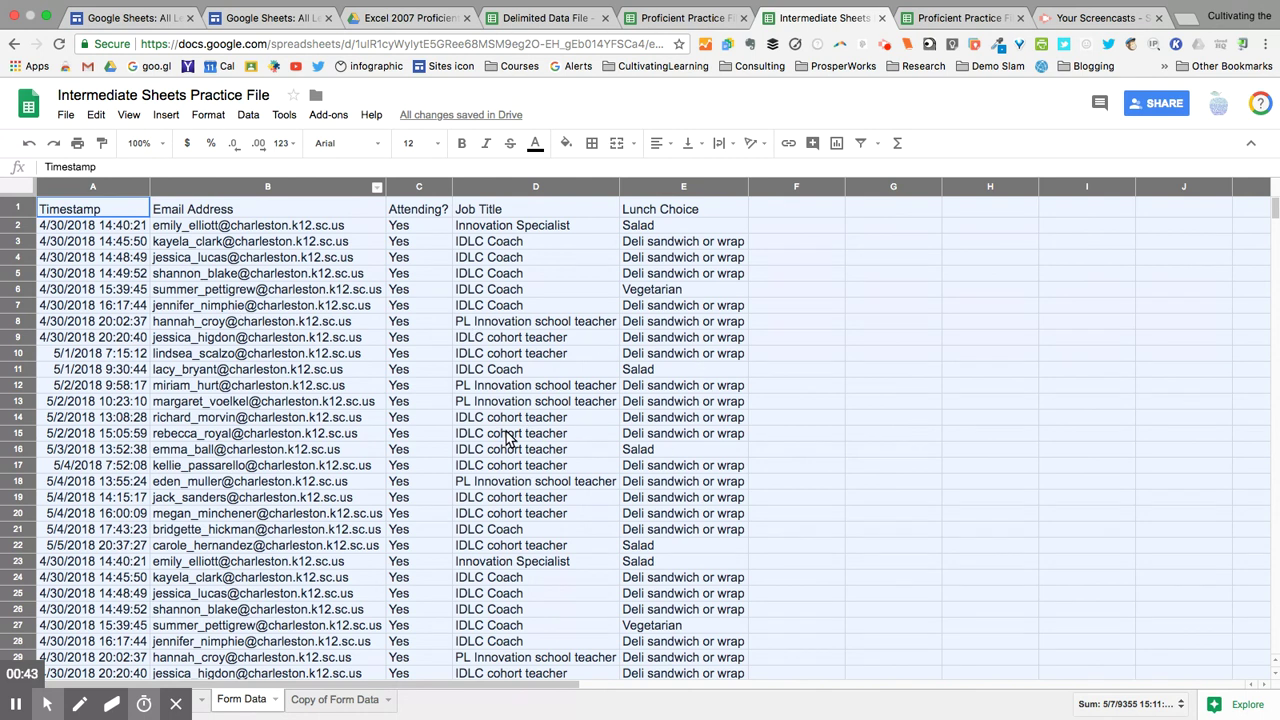
# Step: Delete the Timestamp column from the Form Data sheet
pyautogui.click(86, 188)
pyautogui.rightClick(86, 188)
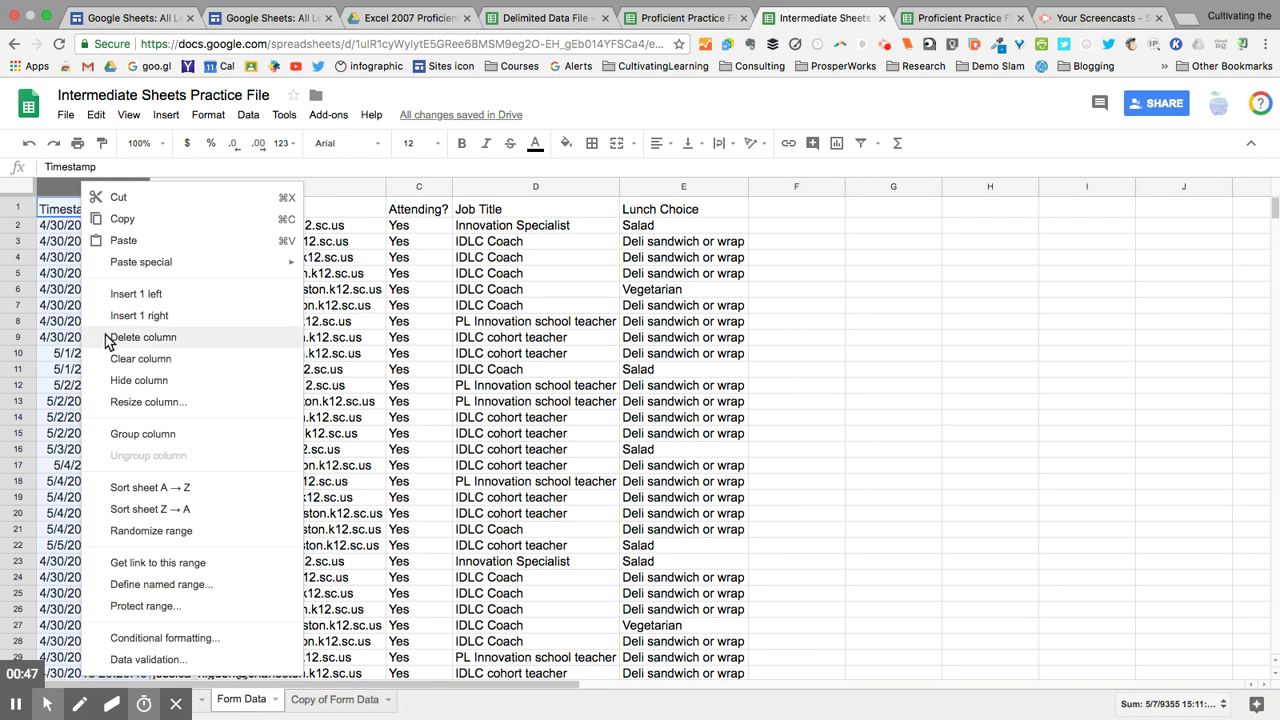
pyautogui.click(143, 337)
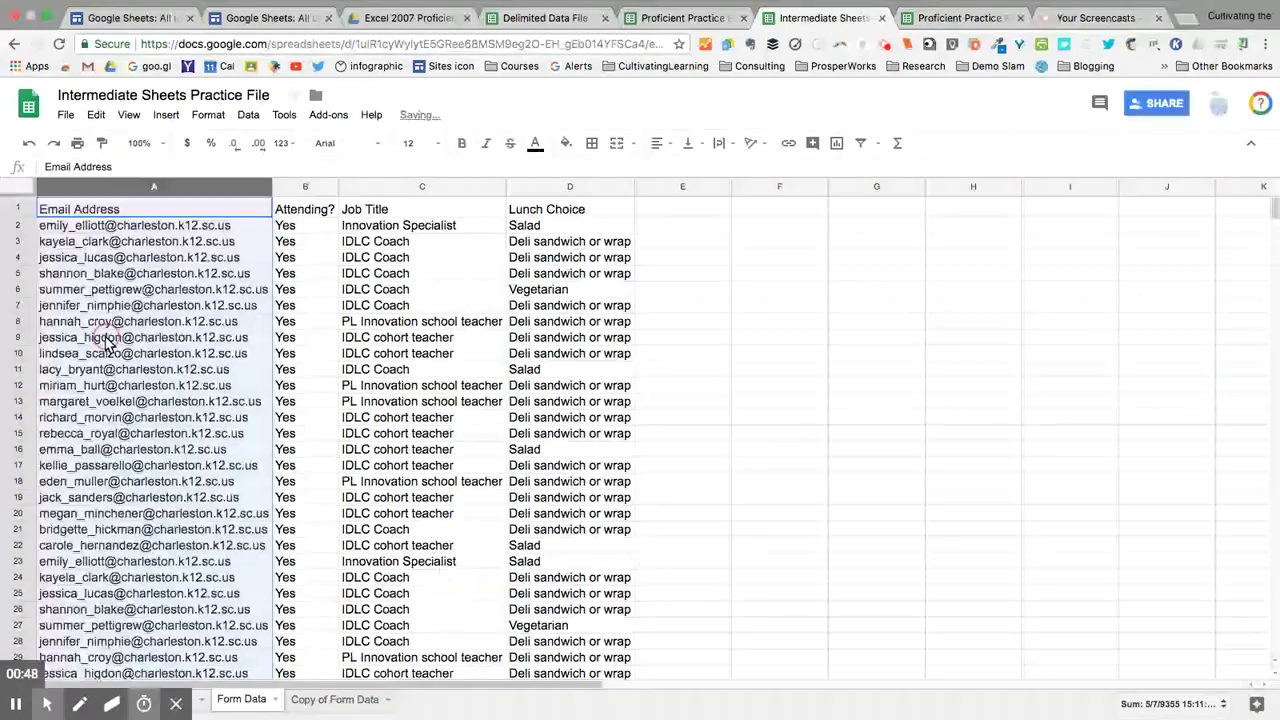
pyautogui.click(15, 705)
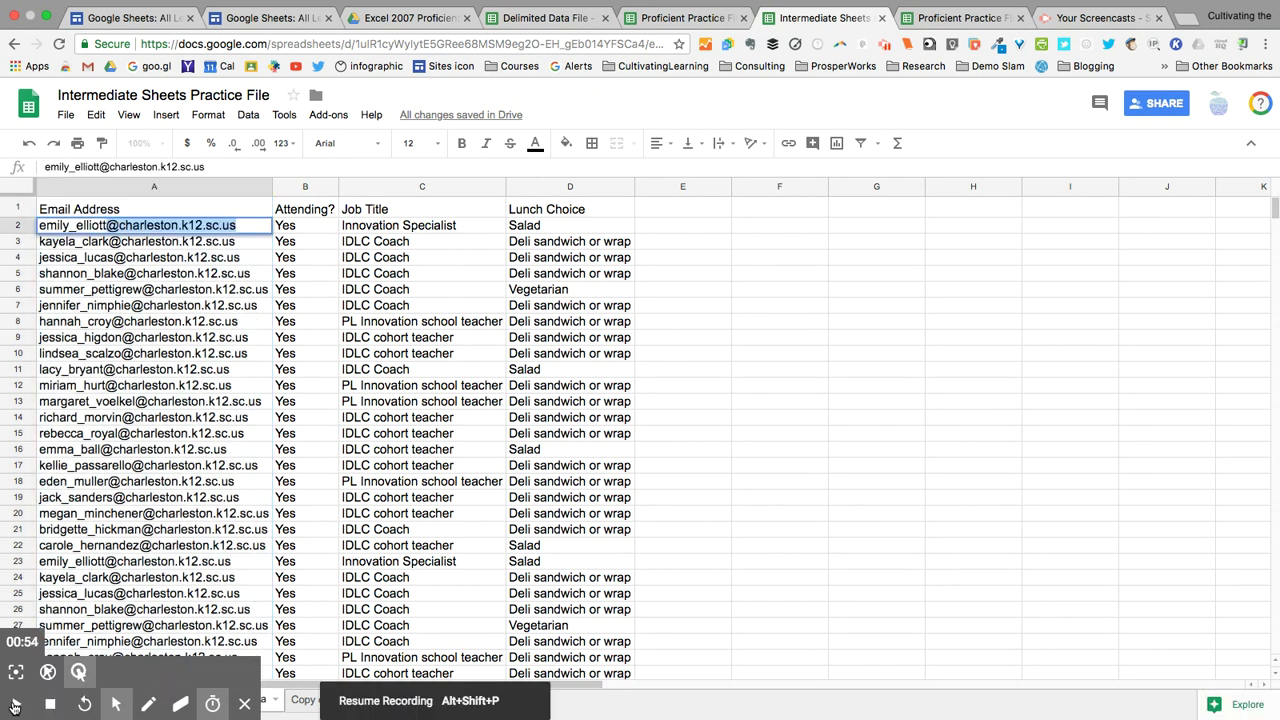
pyautogui.click(15, 705)
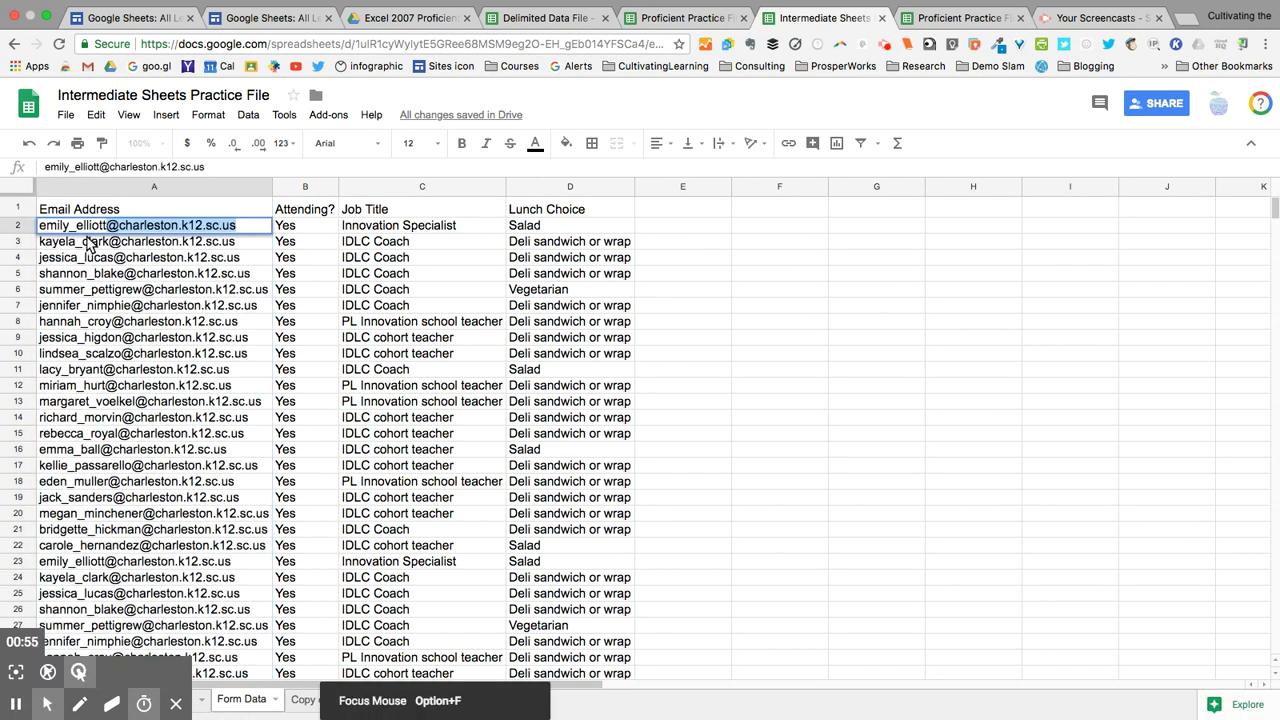
pyautogui.click(83, 190)
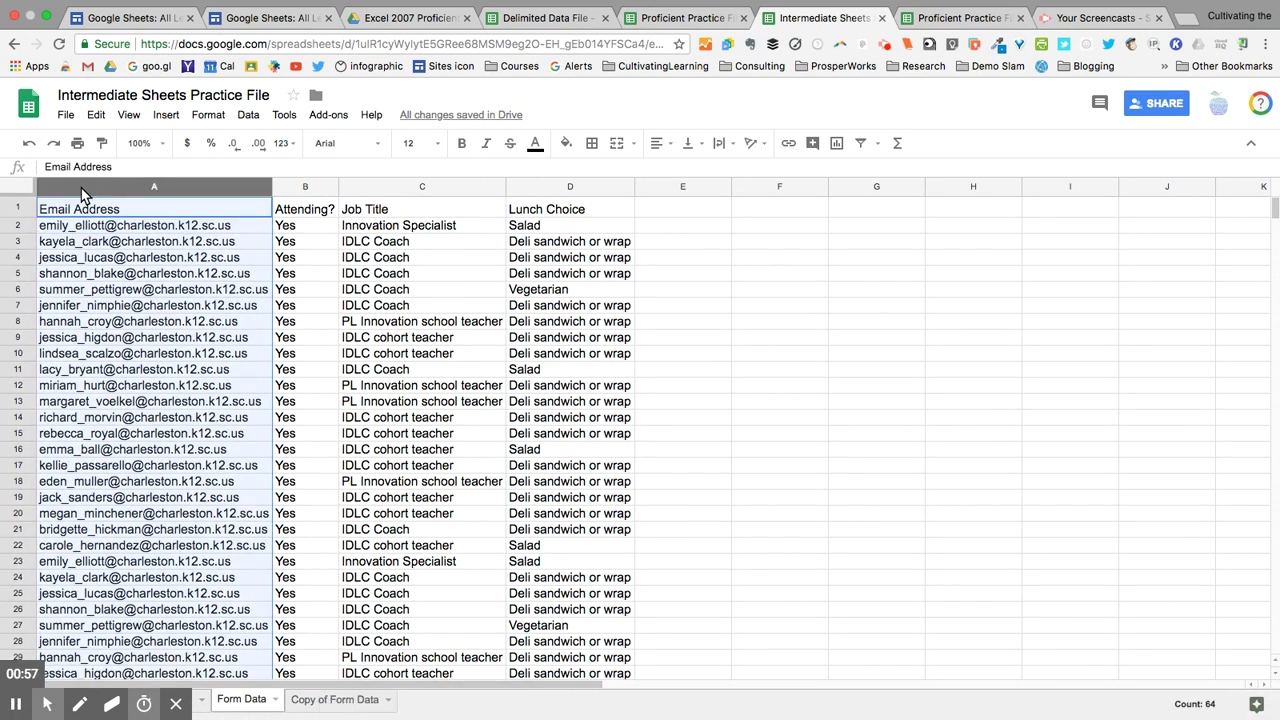
pyautogui.click(97, 115)
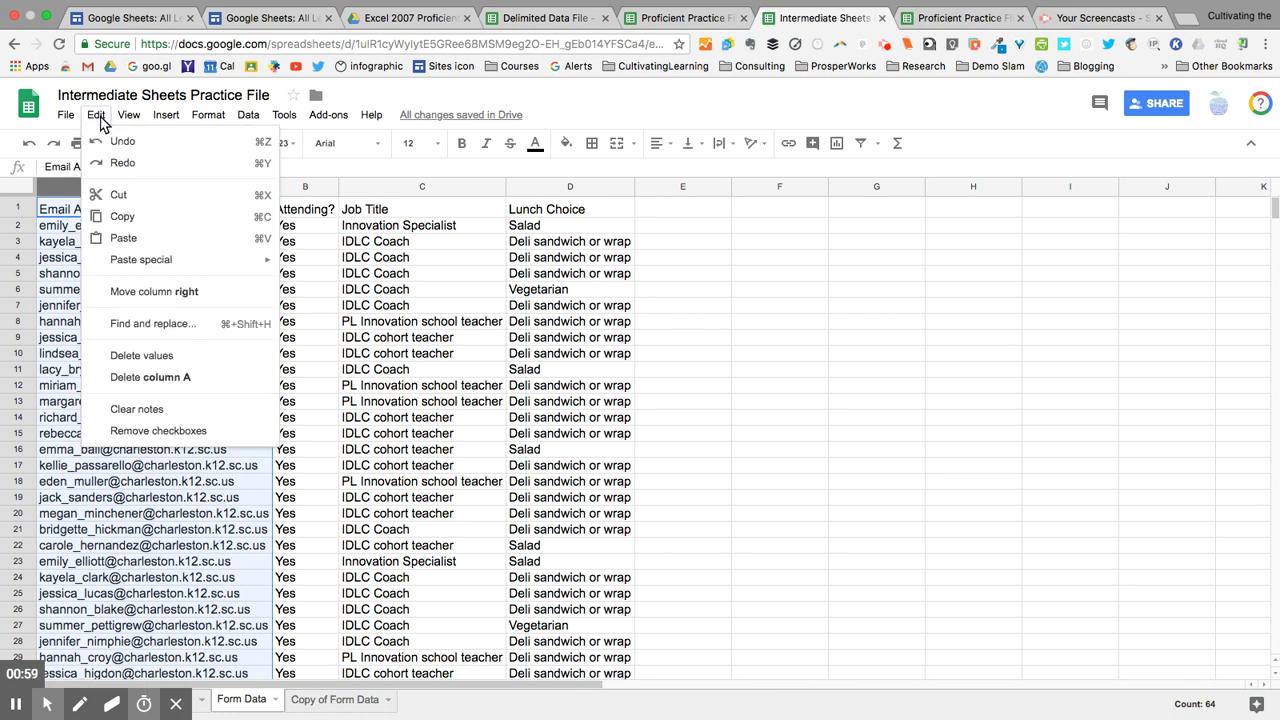
pyautogui.click(105, 325)
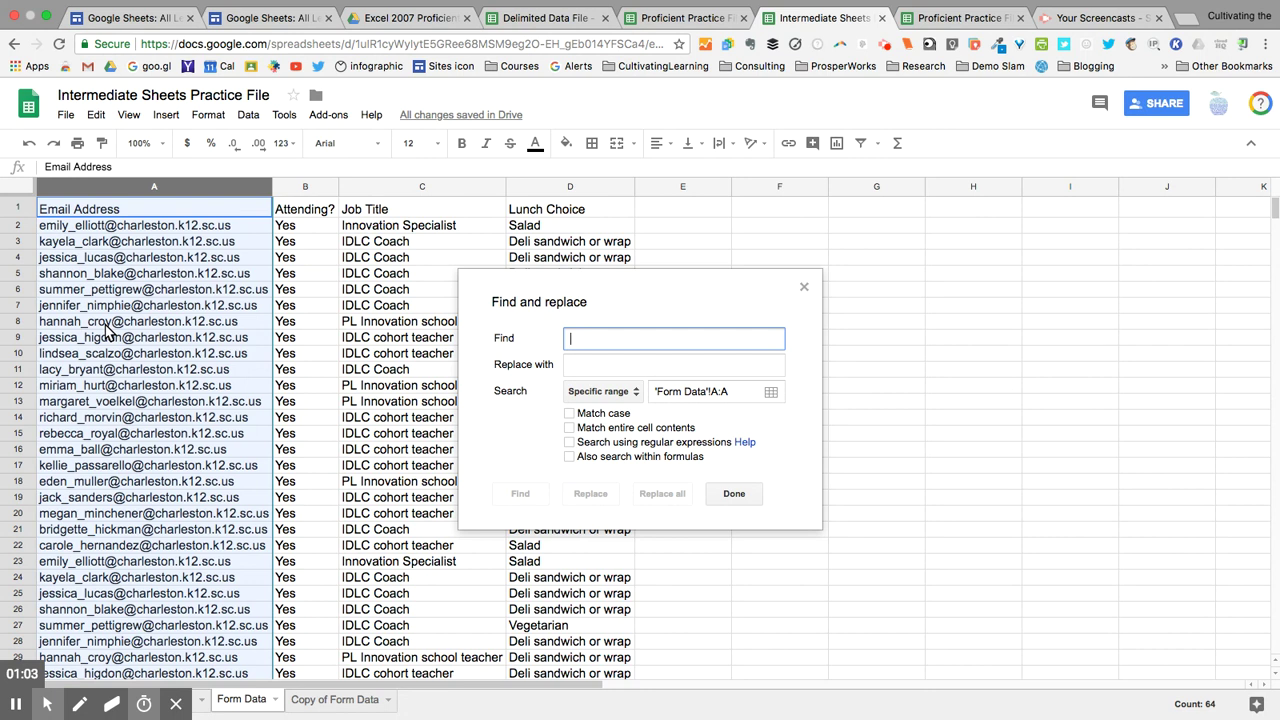
pyautogui.write('@charleston.k12.sc.us')
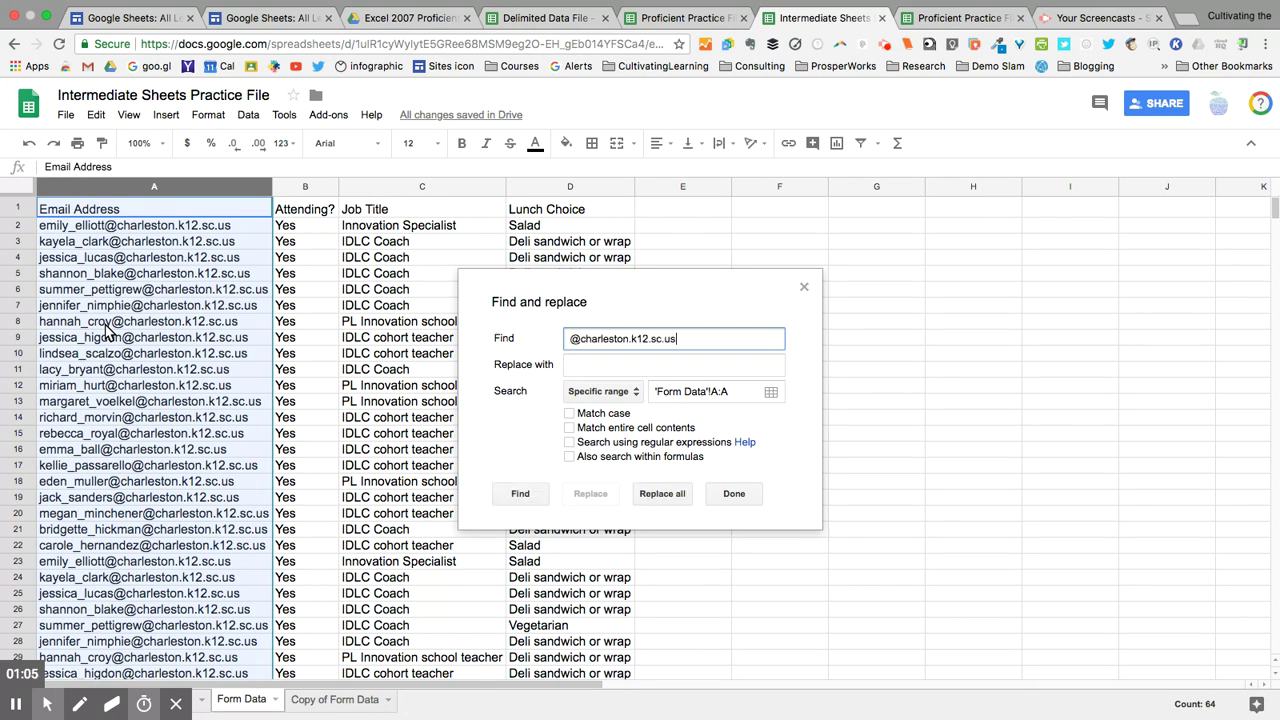
pyautogui.click(585, 365)
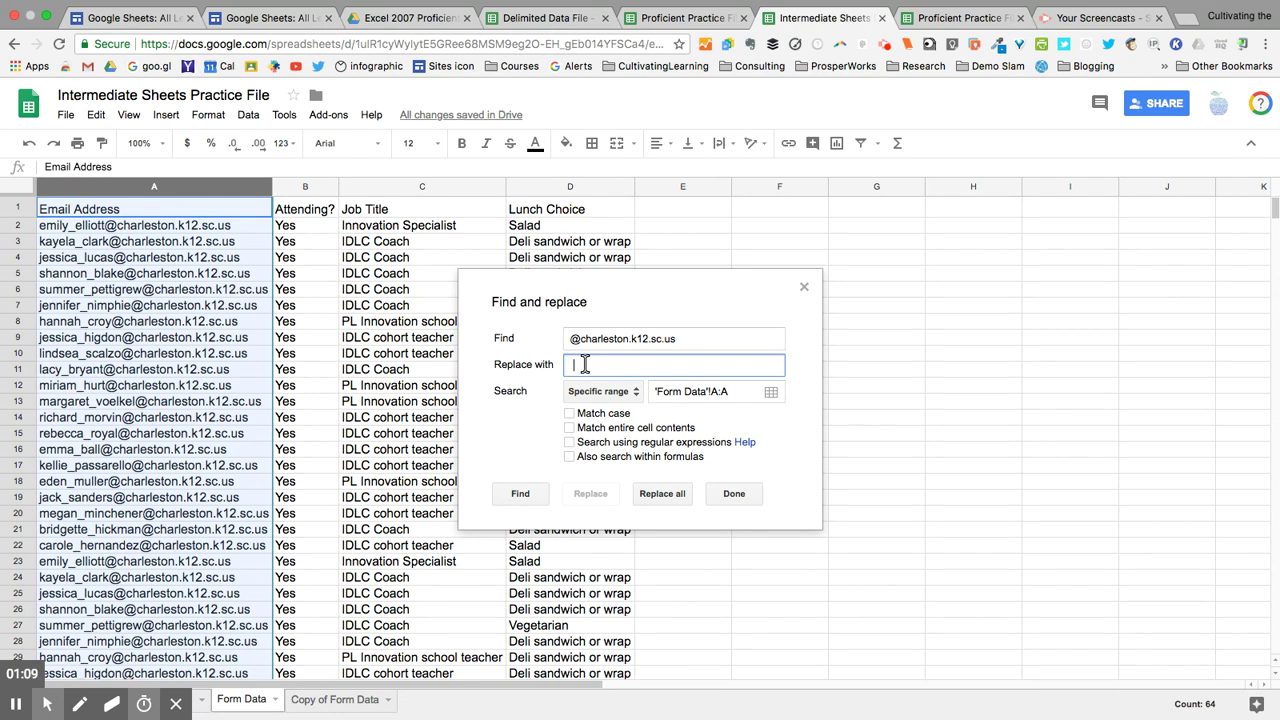
pyautogui.click(665, 497)
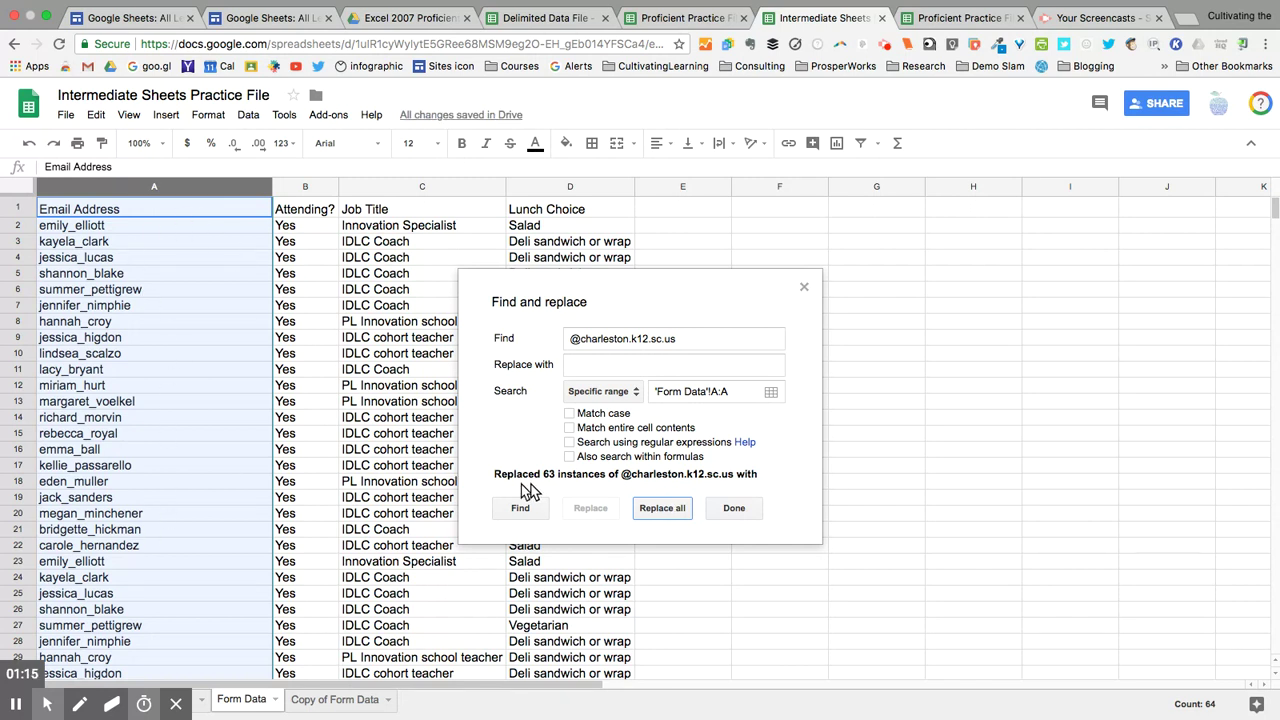
pyautogui.scroll(-4, 230, 497)
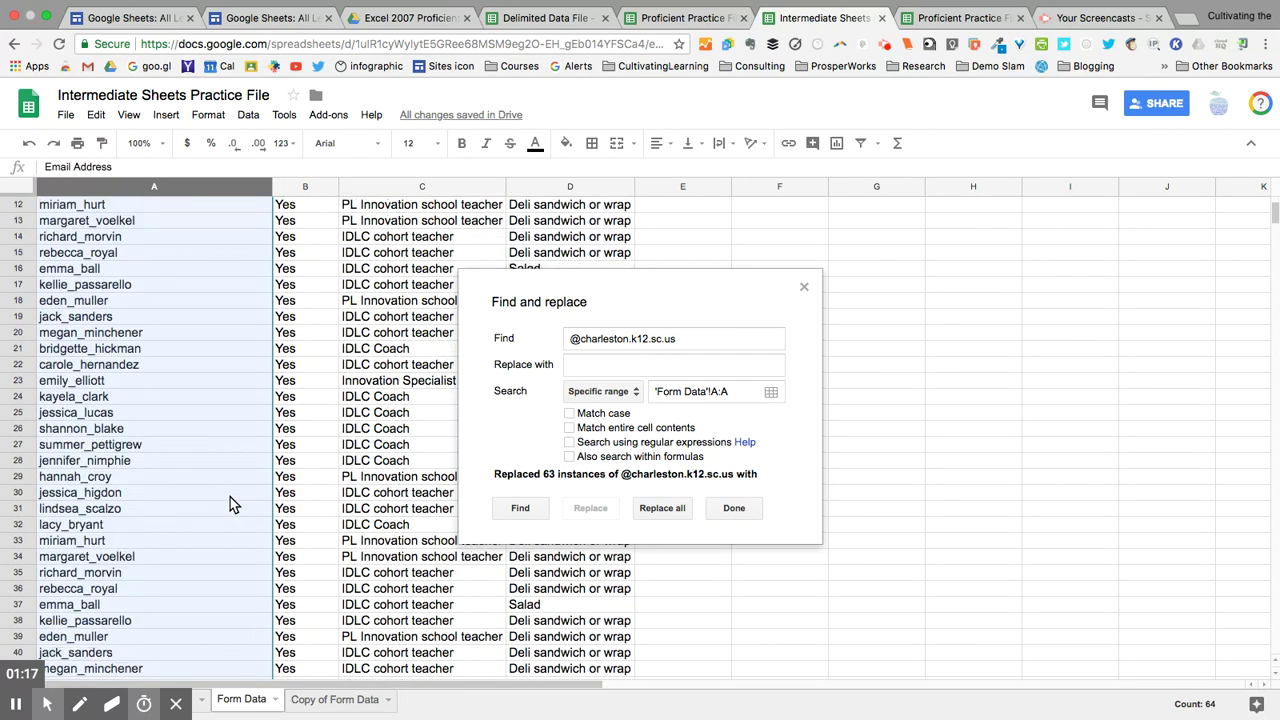
pyautogui.scroll(-5, 230, 497)
pyautogui.scroll(4, 230, 497)
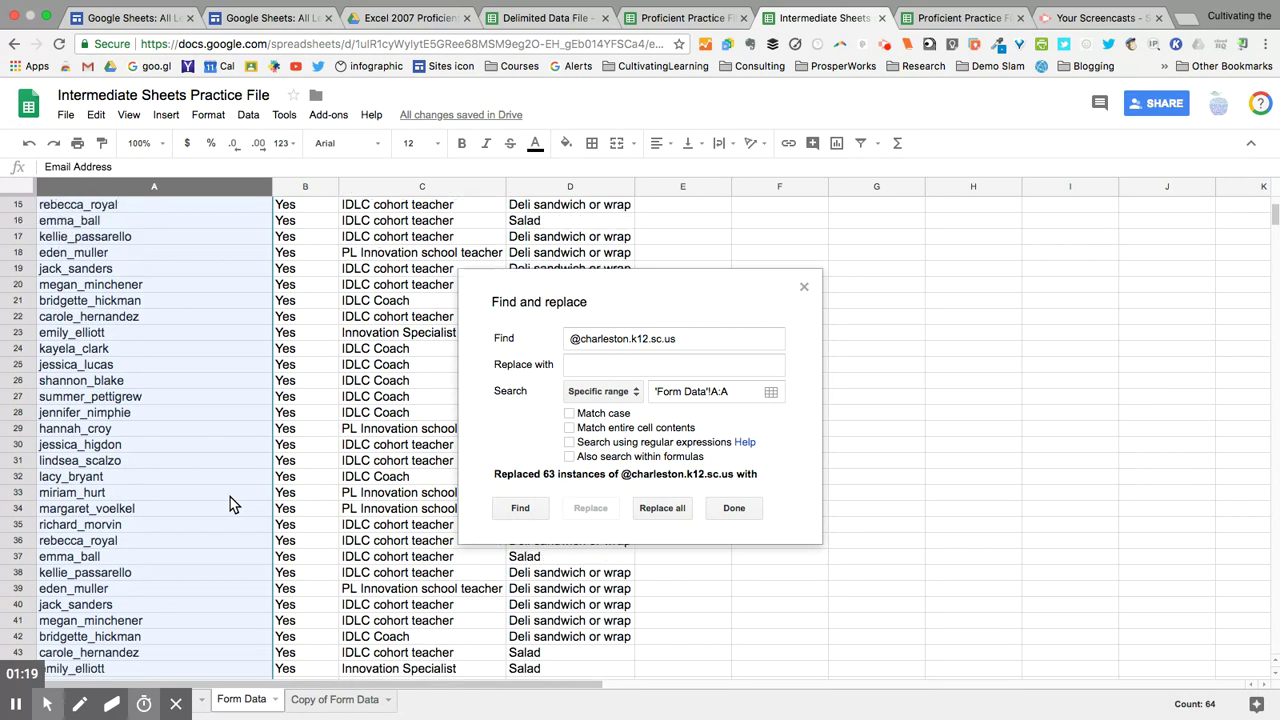
pyautogui.scroll(5, 230, 497)
pyautogui.click(734, 508)
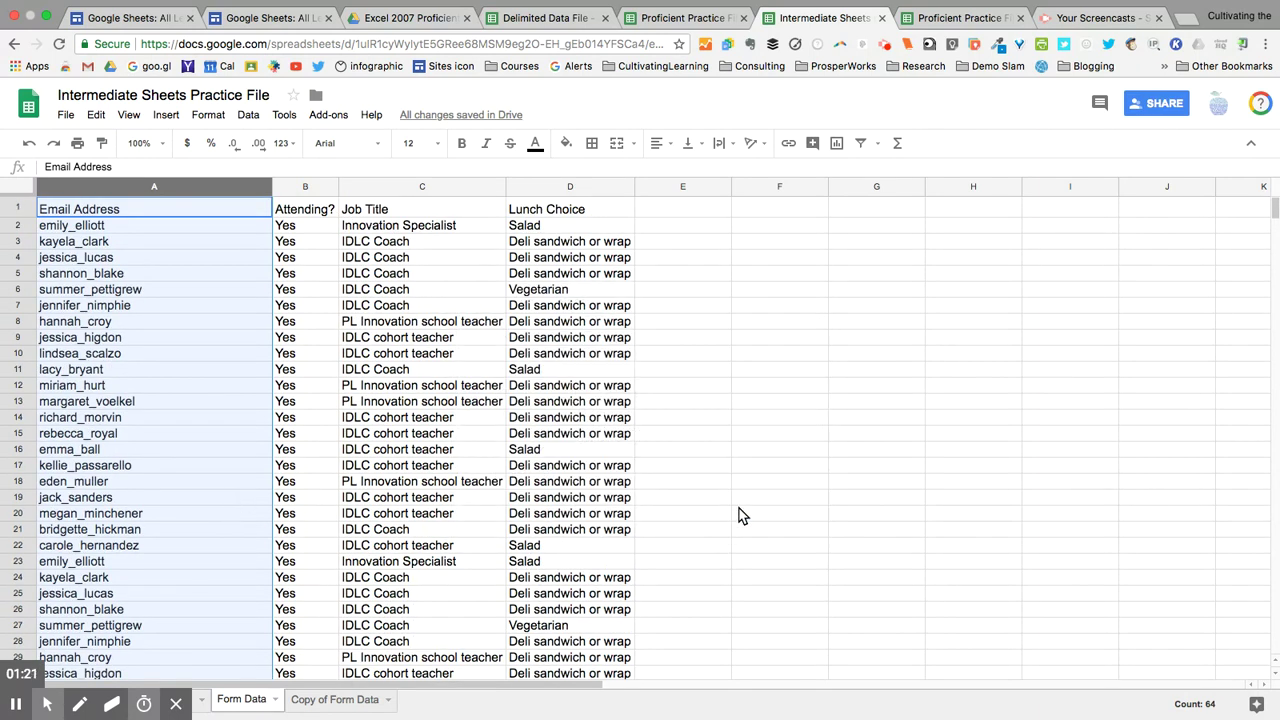
# Step: Fit the width of the Email Address column to its shortened entries
pyautogui.click(229, 404)
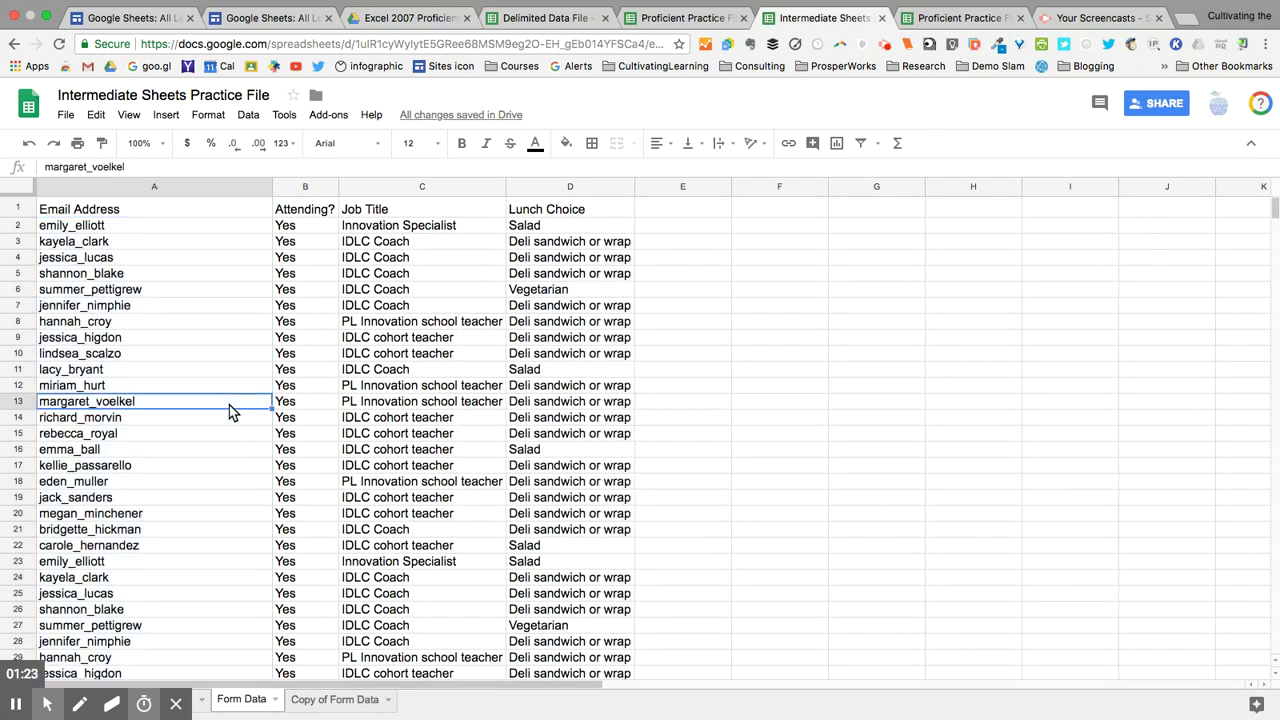
pyautogui.doubleClick(272, 190)
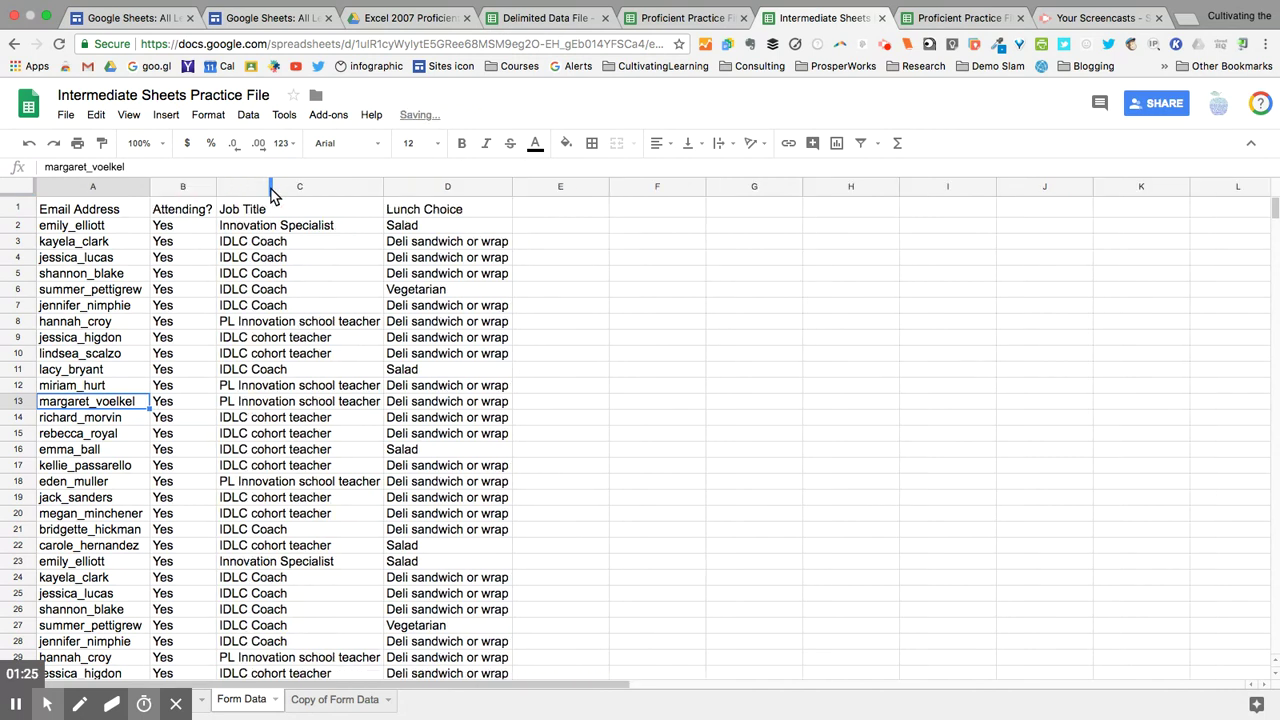
# Step: Insert a blank column between Email Address and Attending? and widen it to about the width of column A
pyautogui.click(181, 190)
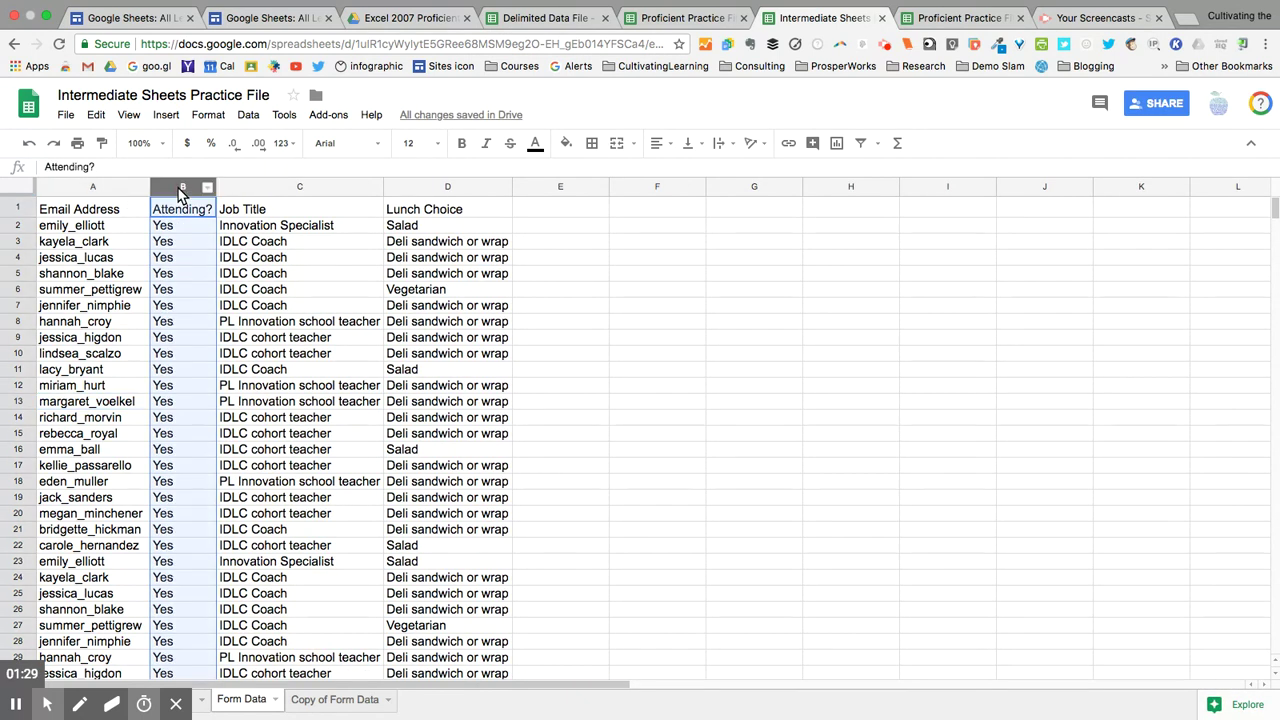
pyautogui.rightClick(181, 192)
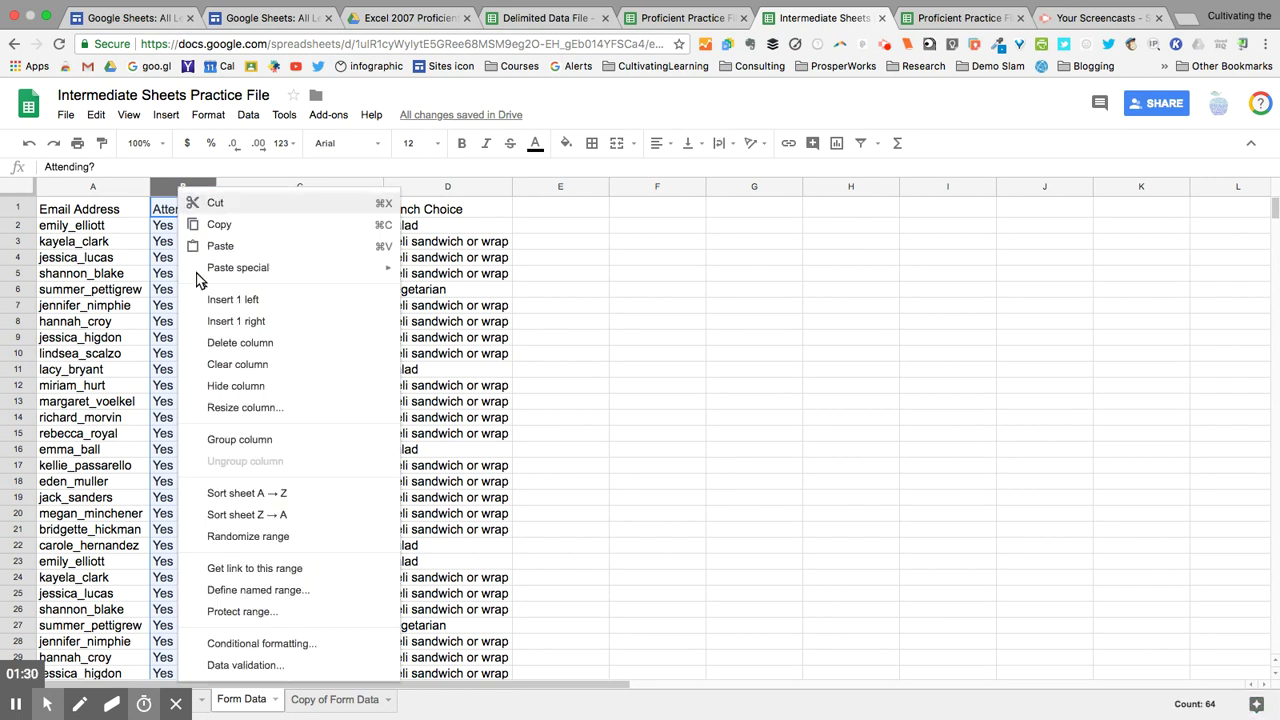
pyautogui.click(217, 303)
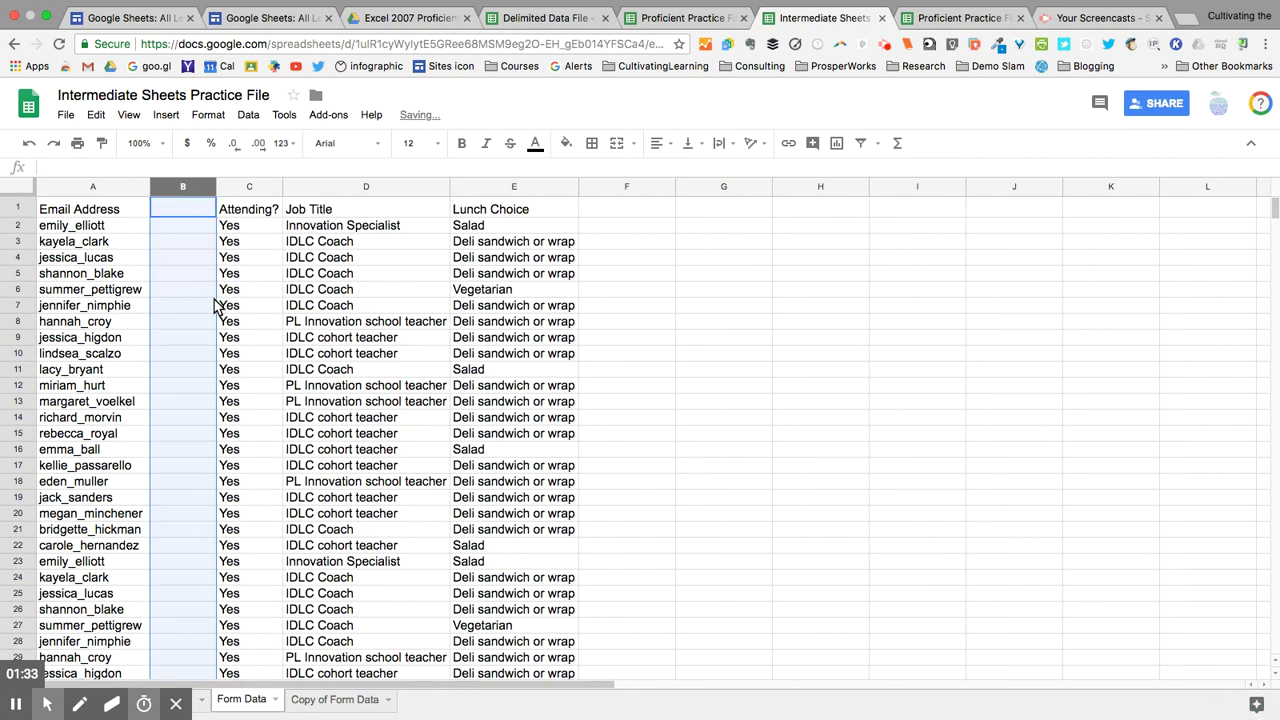
pyautogui.moveTo(217, 188); pyautogui.dragTo(261, 189)
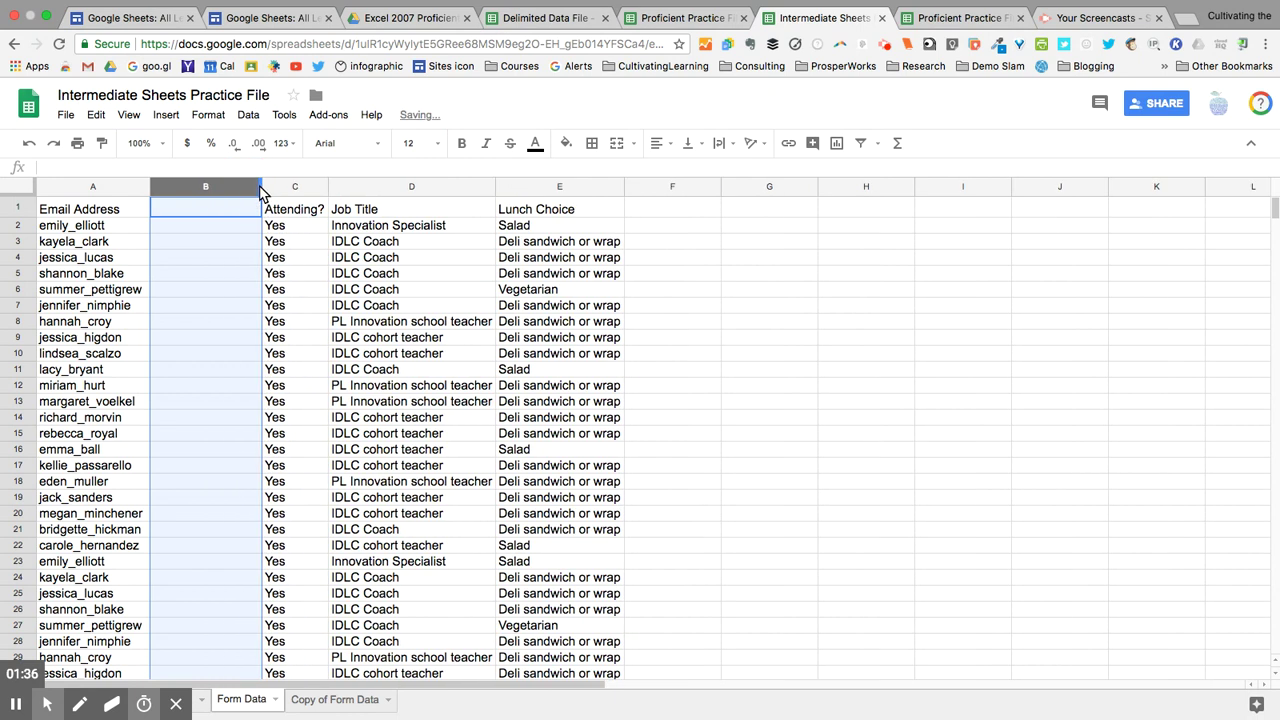
pyautogui.click(84, 190)
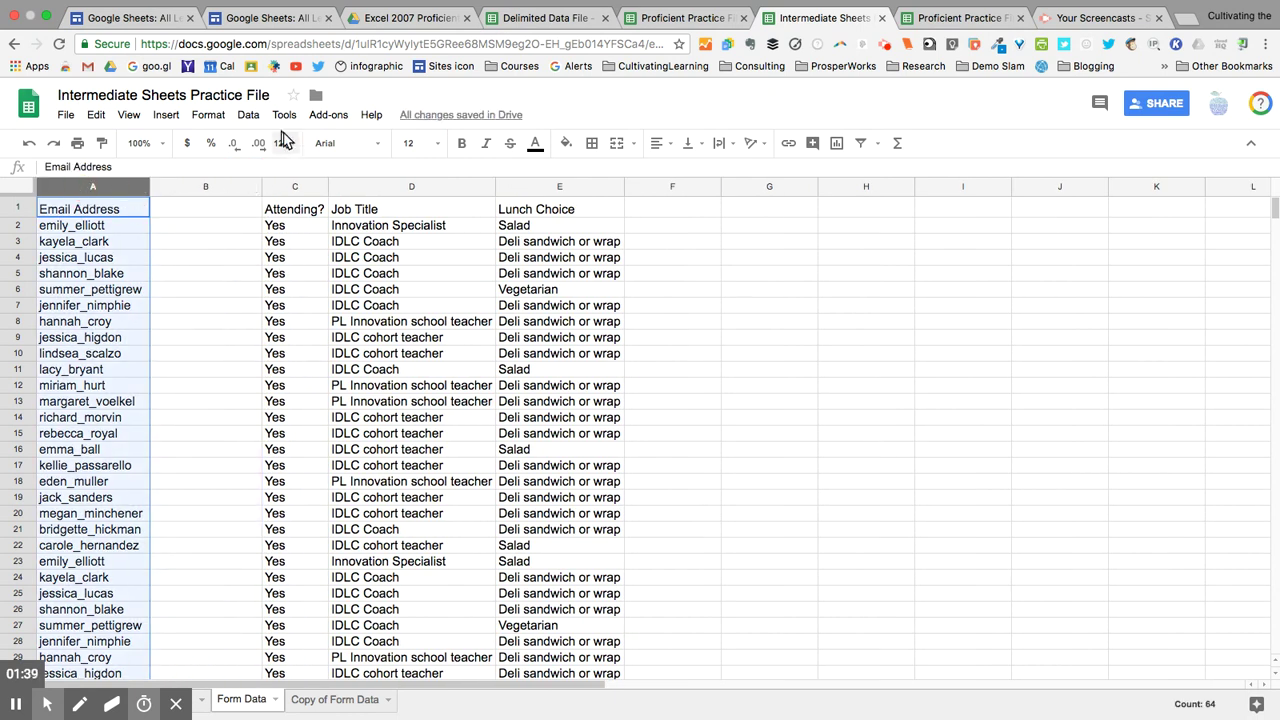
pyautogui.click(252, 115)
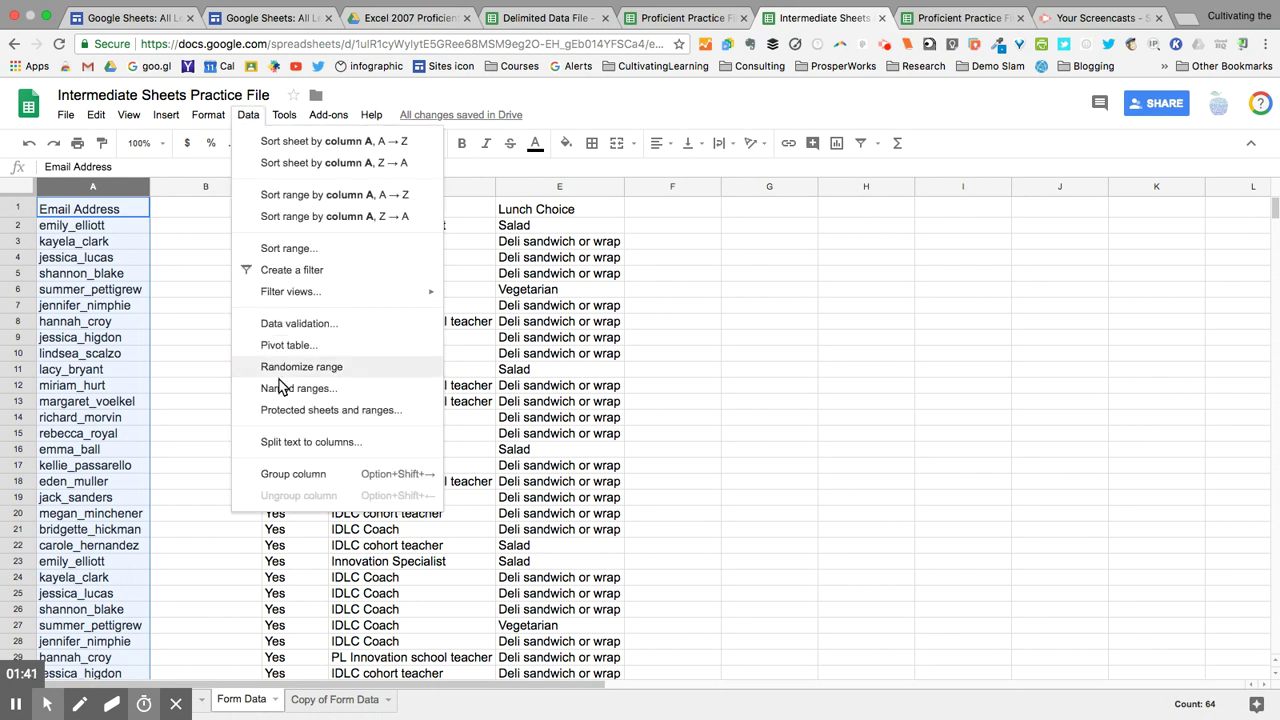
pyautogui.click(288, 442)
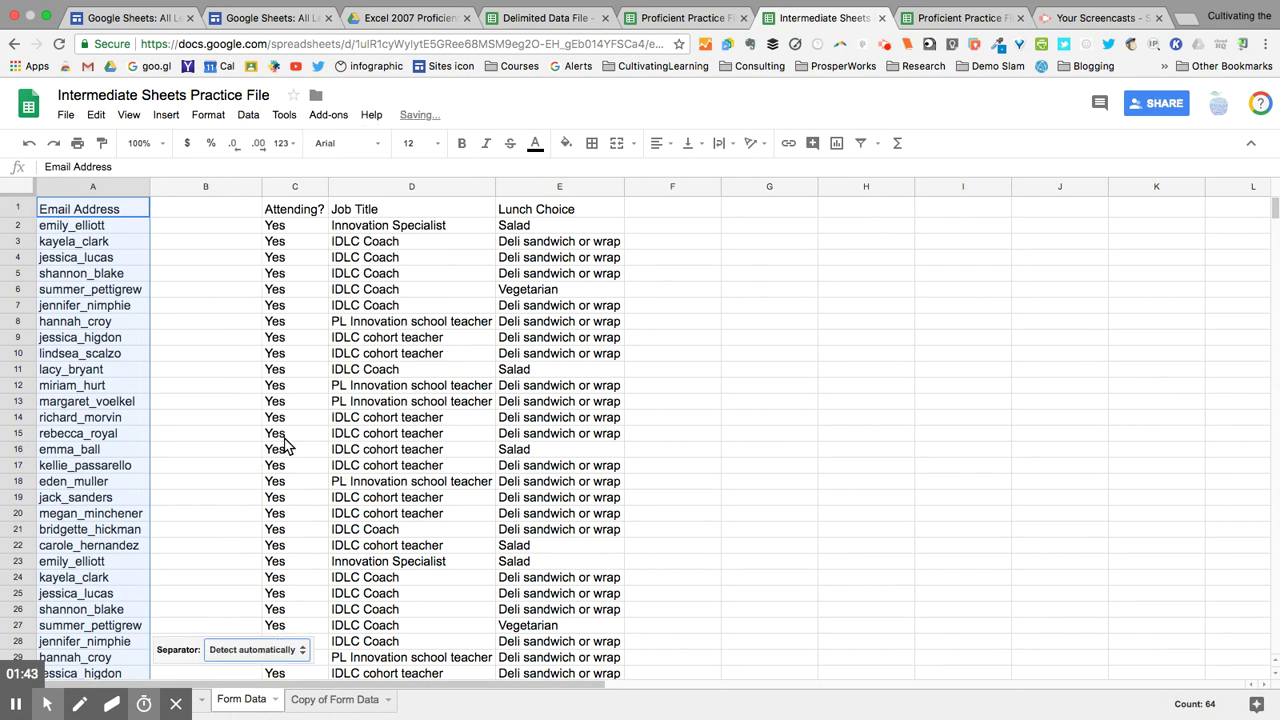
pyautogui.click(252, 650)
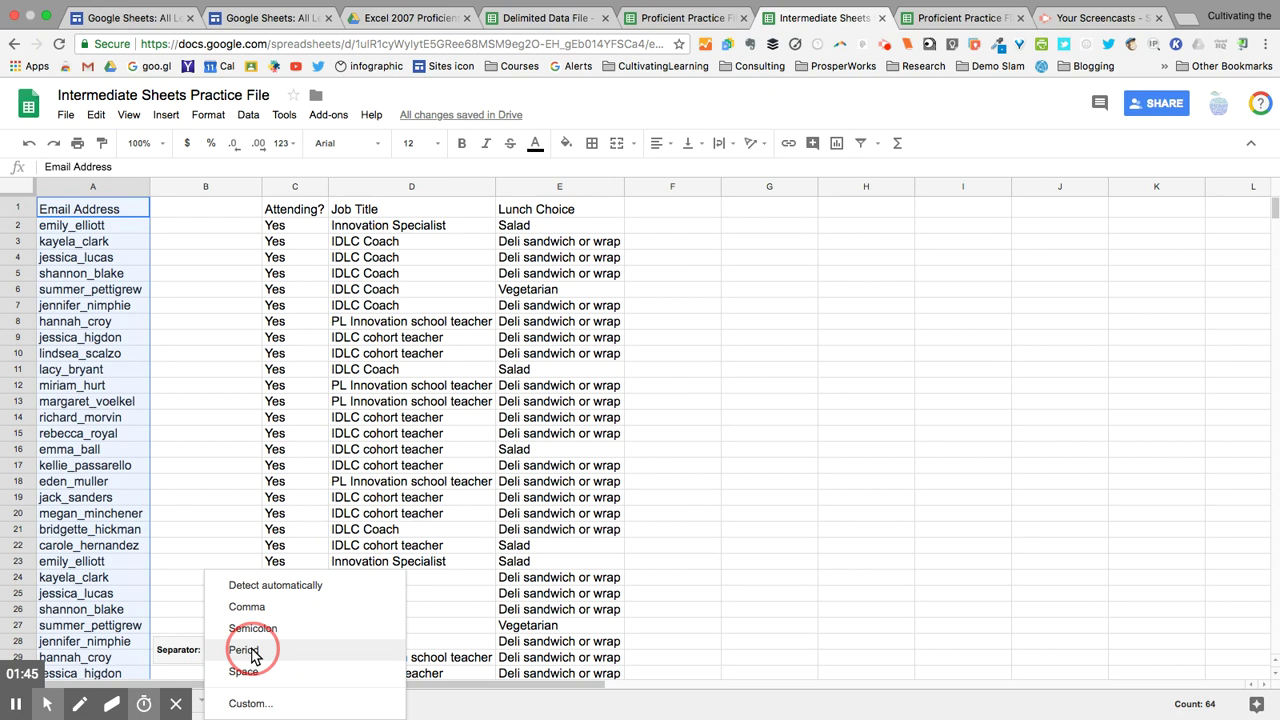
pyautogui.click(189, 608)
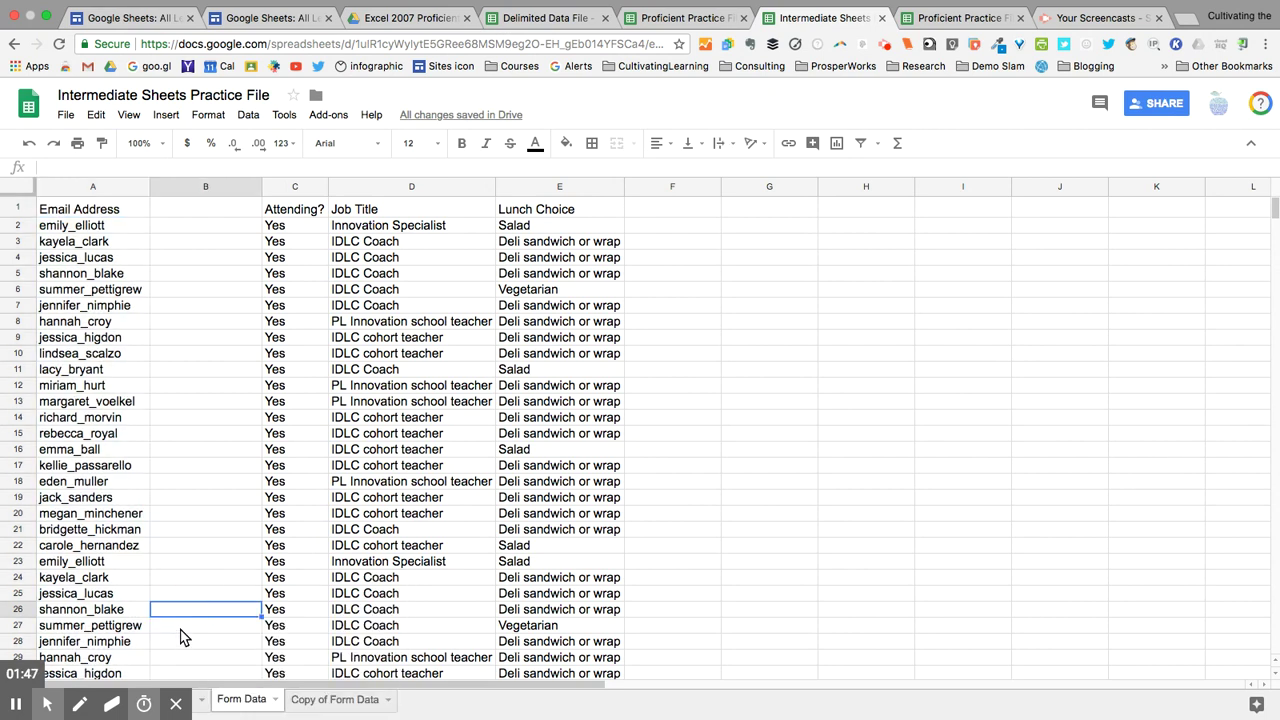
# Step: Split the Email Address column's text into two columns using an underscore (_) as the custom separator
pyautogui.click(90, 187)
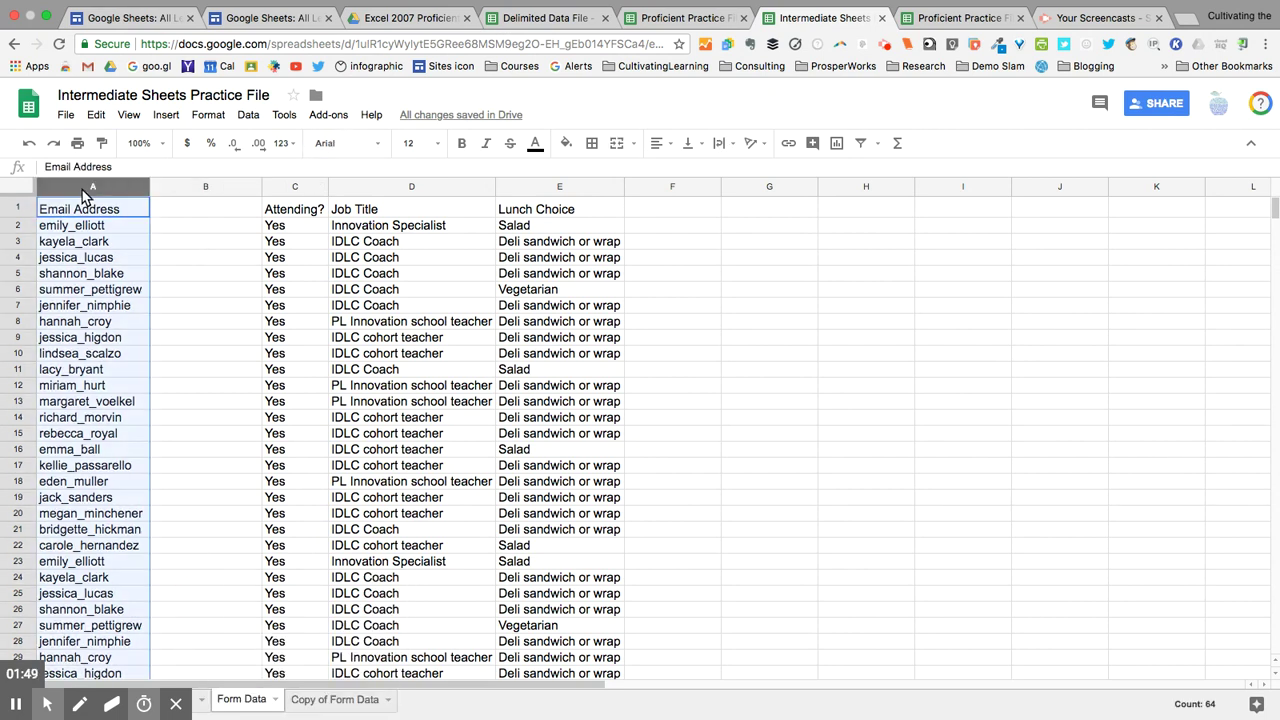
pyautogui.click(248, 116)
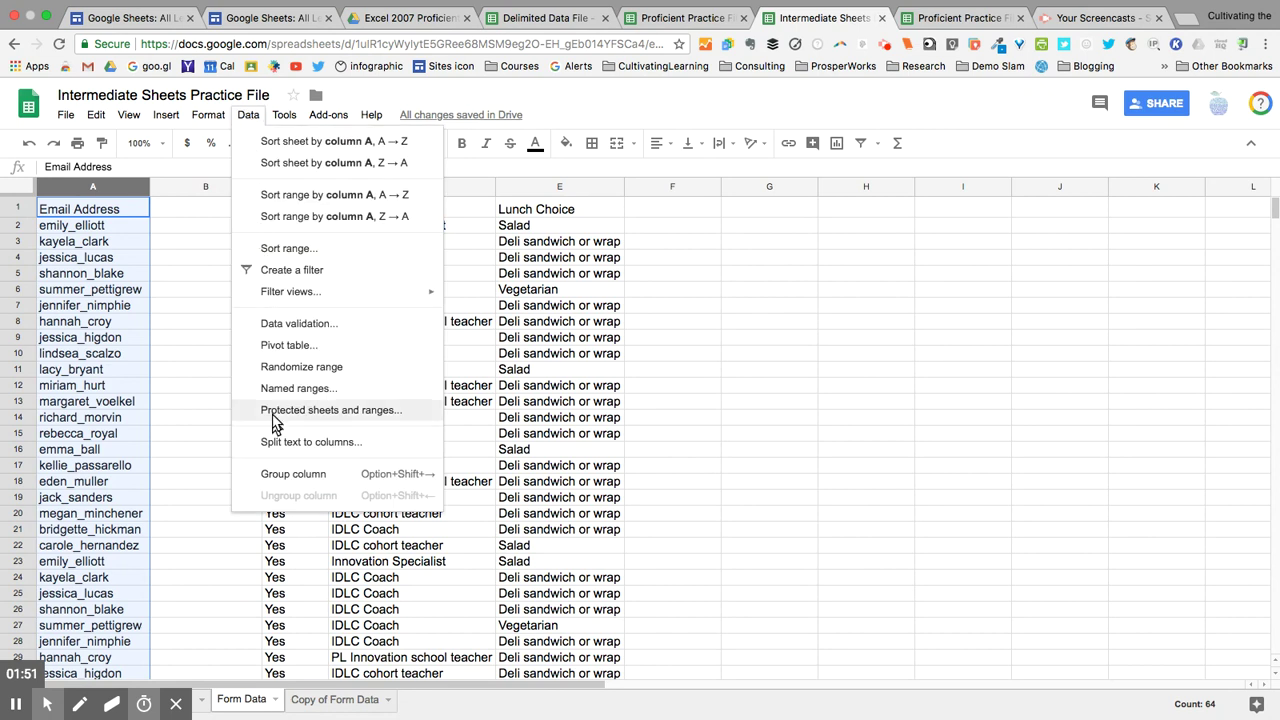
pyautogui.click(280, 446)
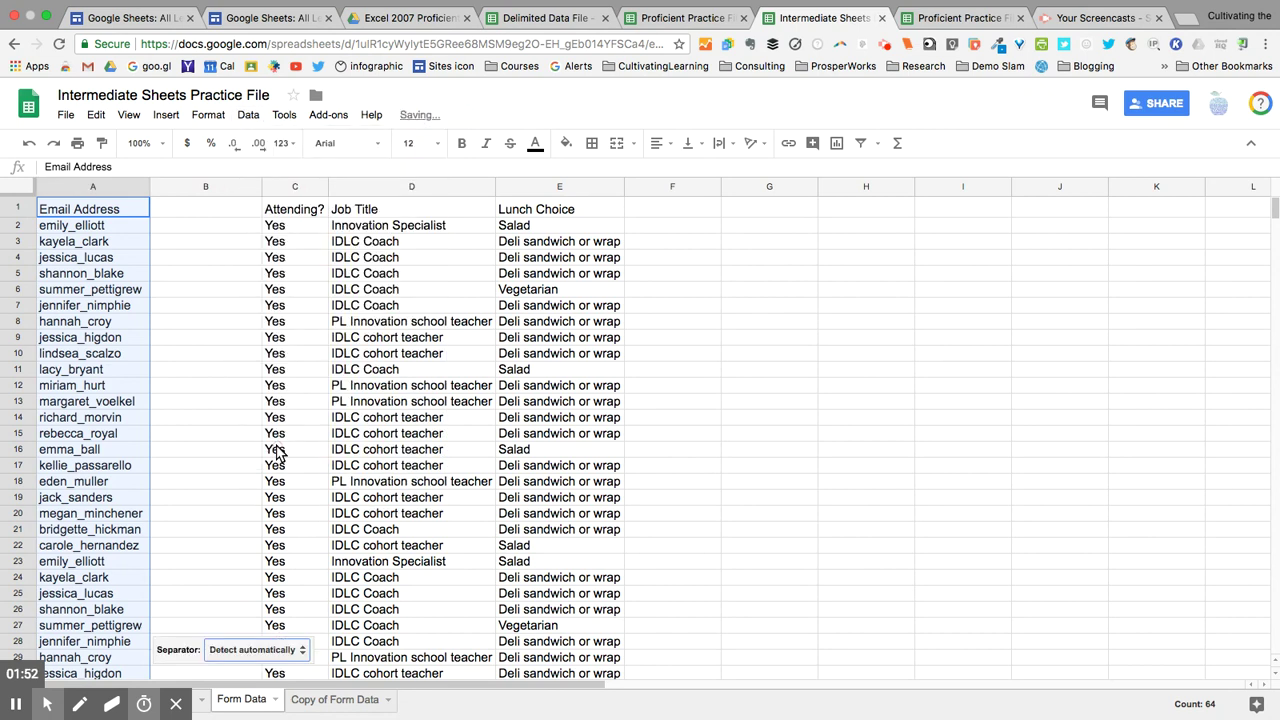
pyautogui.click(170, 657)
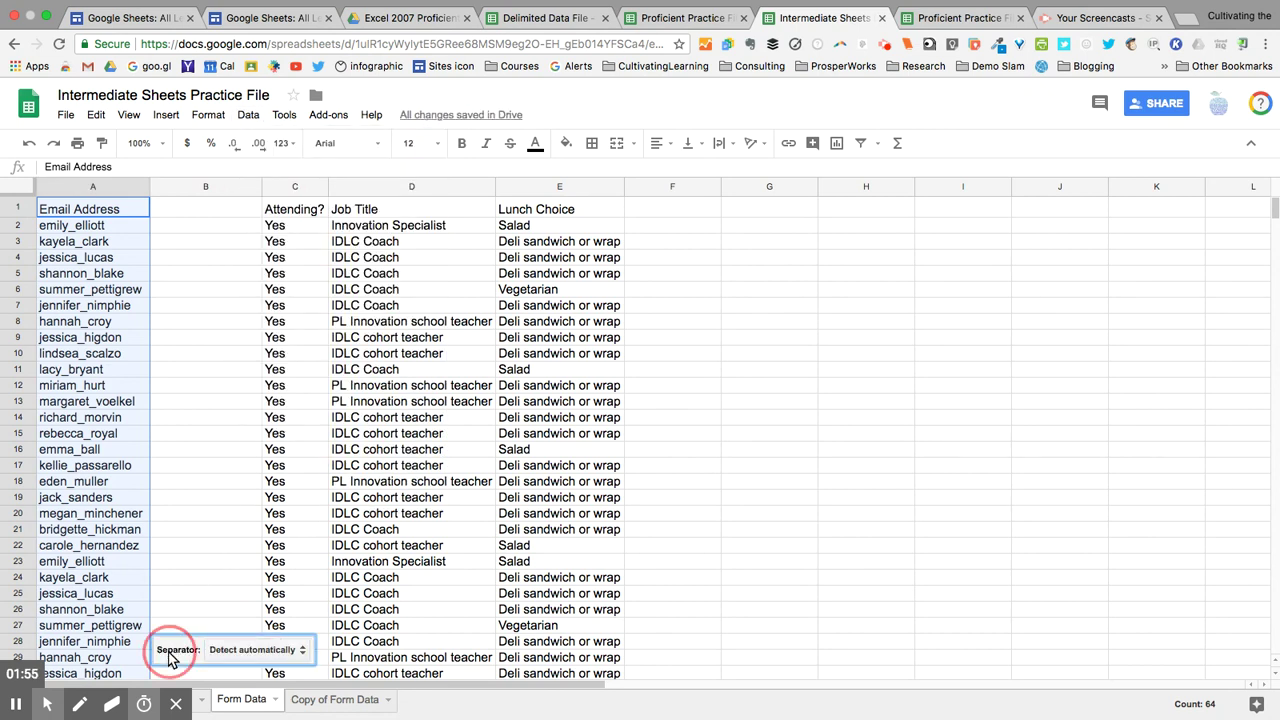
pyautogui.click(250, 651)
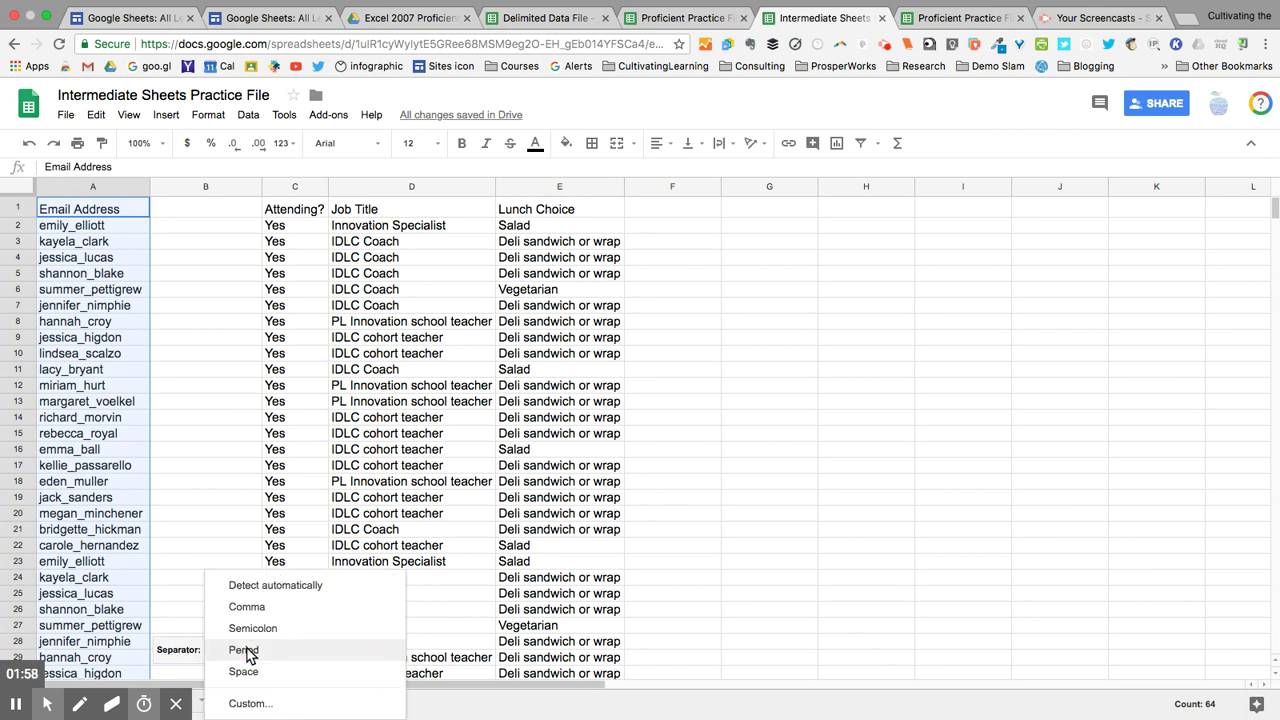
pyautogui.click(244, 704)
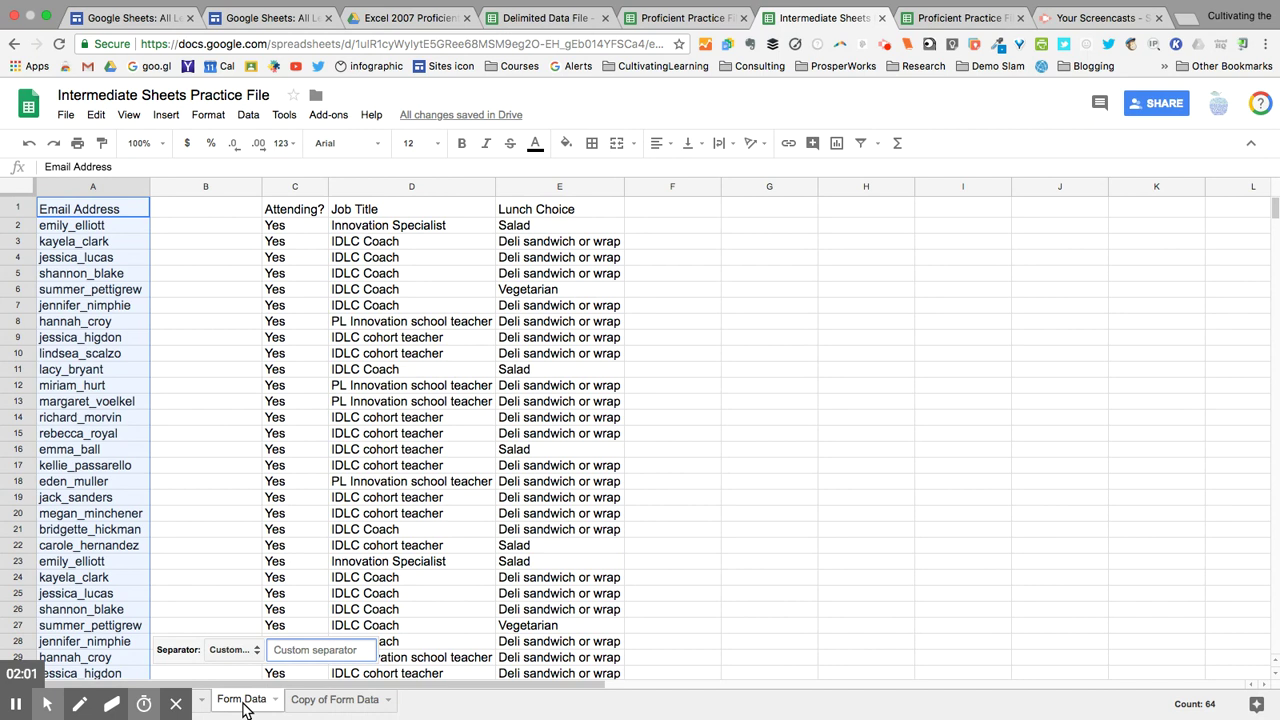
pyautogui.write('_')
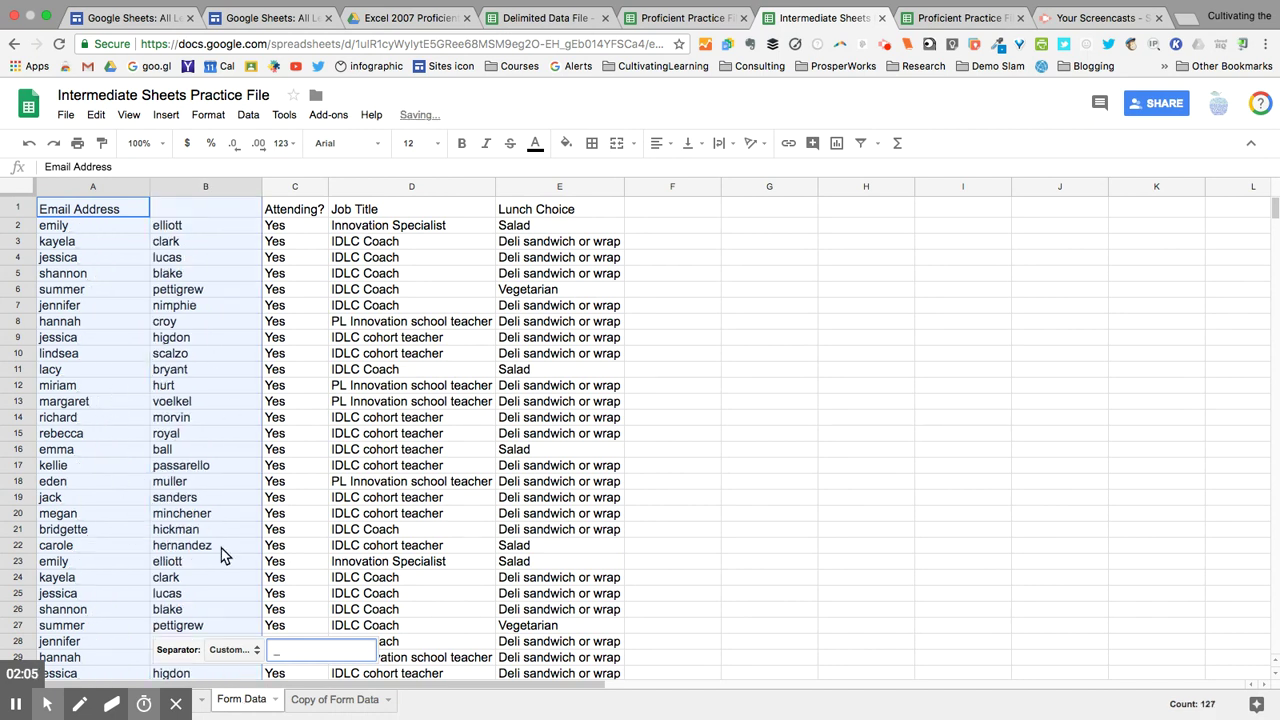
pyautogui.click(168, 482)
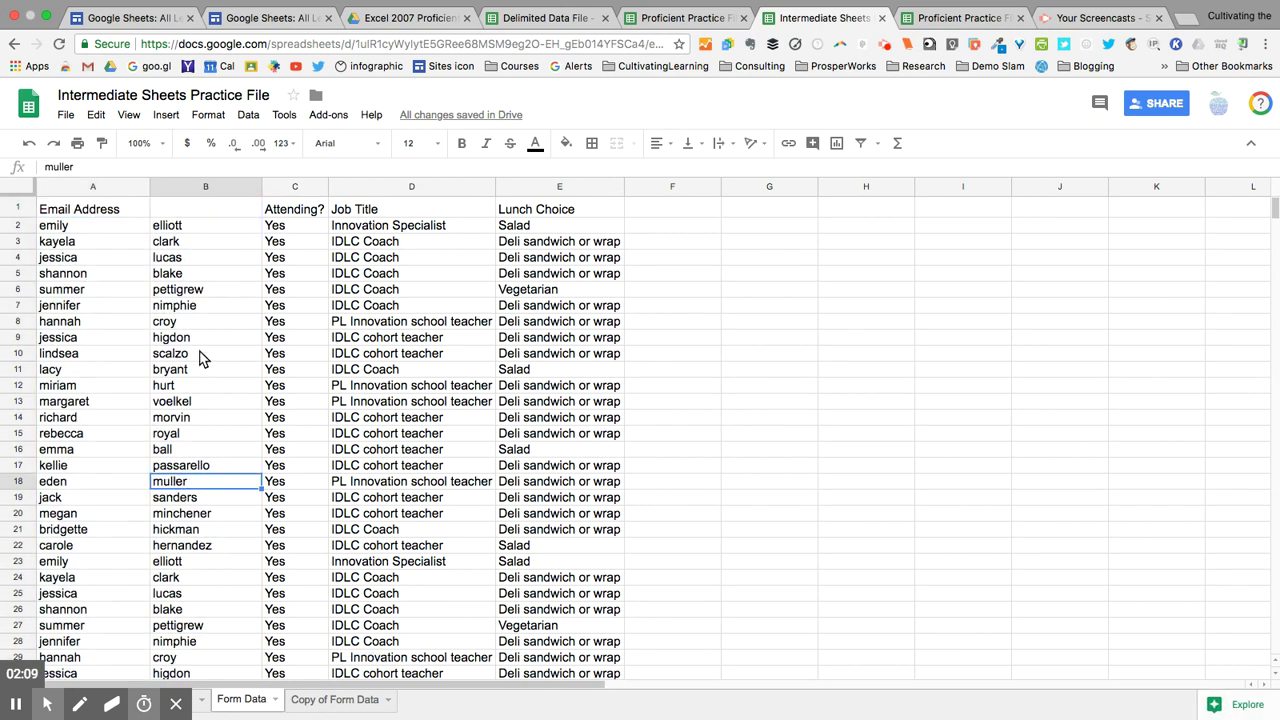
# Step: Rename the header in A1 to First and enter Last as the header in B1
pyautogui.click(100, 218)
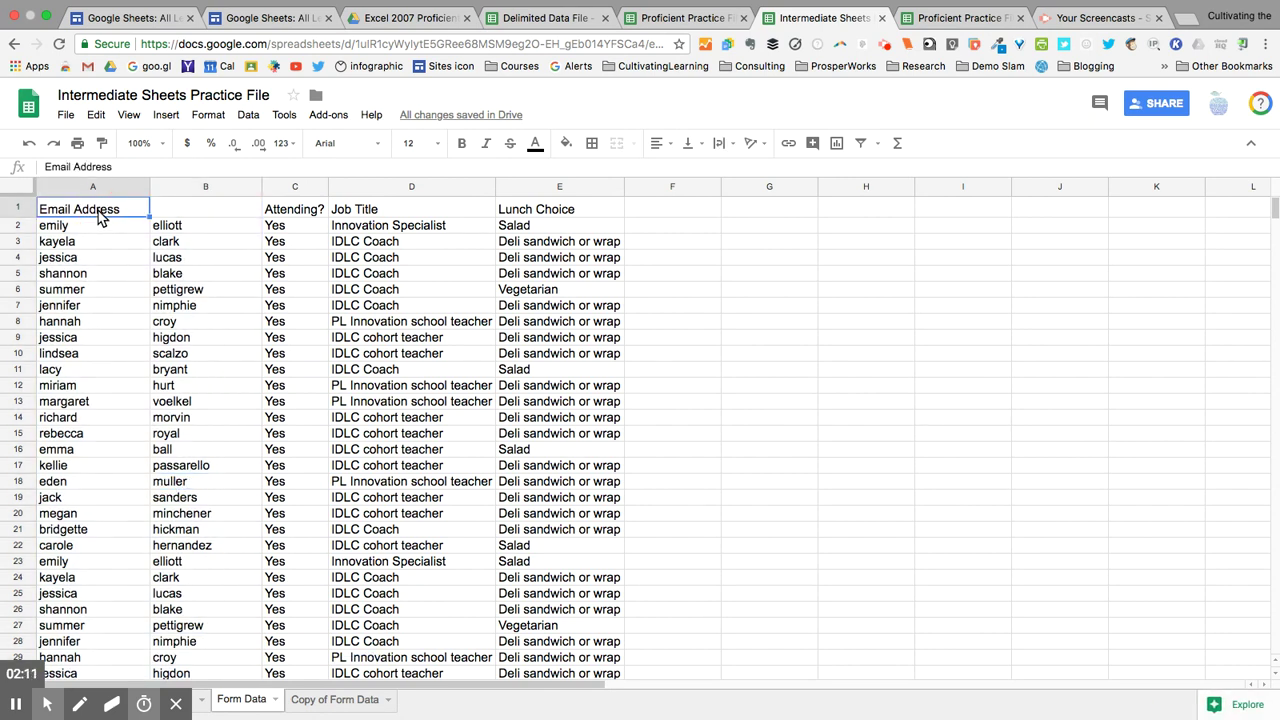
pyautogui.write('First')
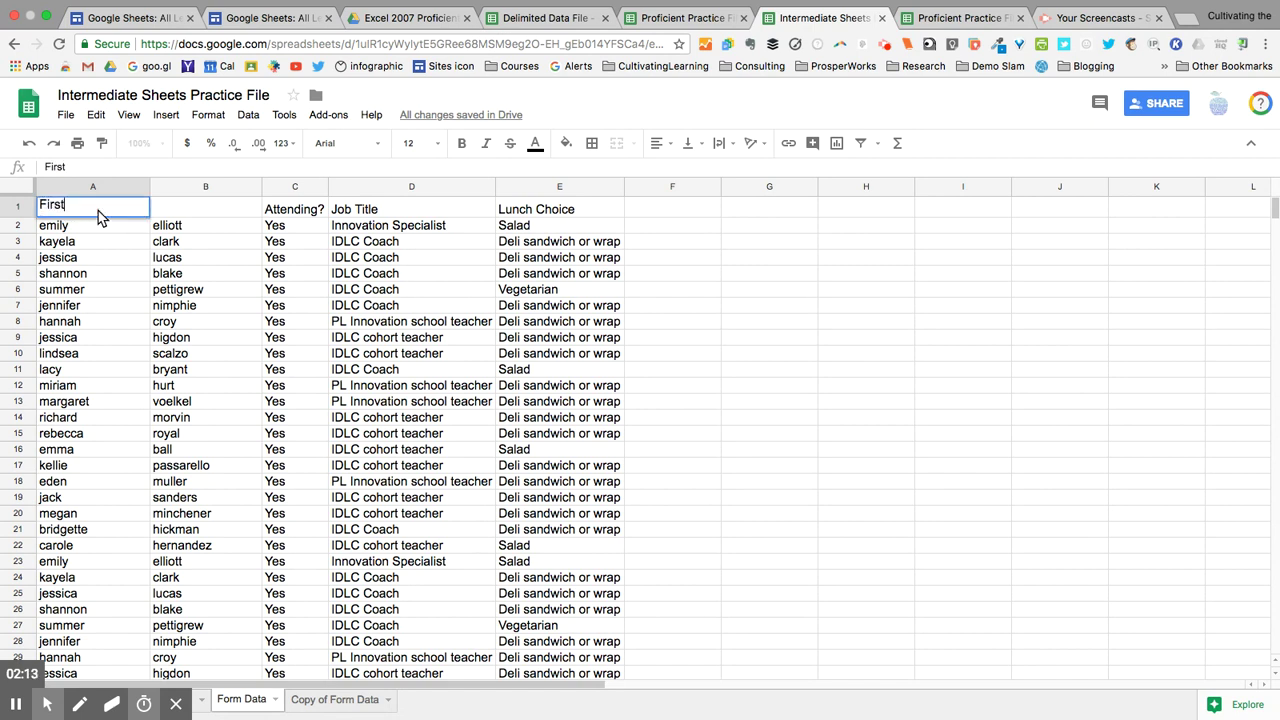
pyautogui.press('Tab')
pyautogui.write('Last')
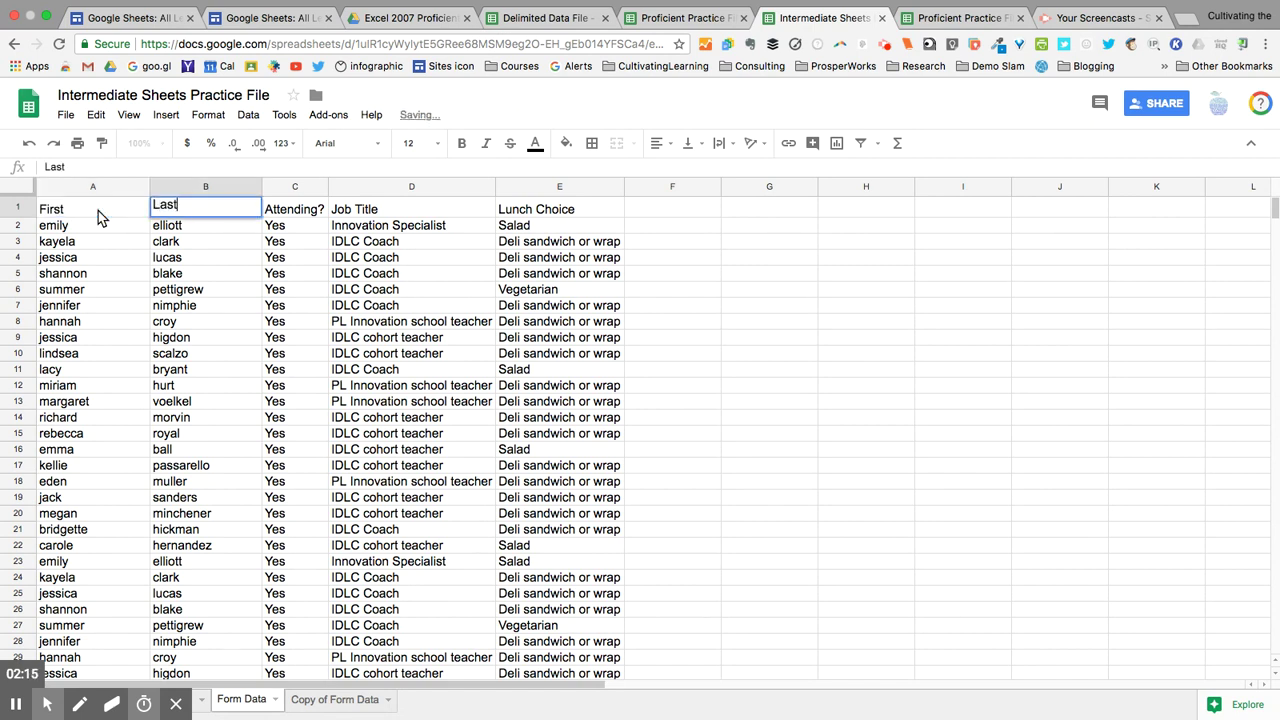
pyautogui.click(163, 325)
# Step: Copy the names in A2:B64 and create a new blank Google Docs document
pyautogui.click(80, 225)
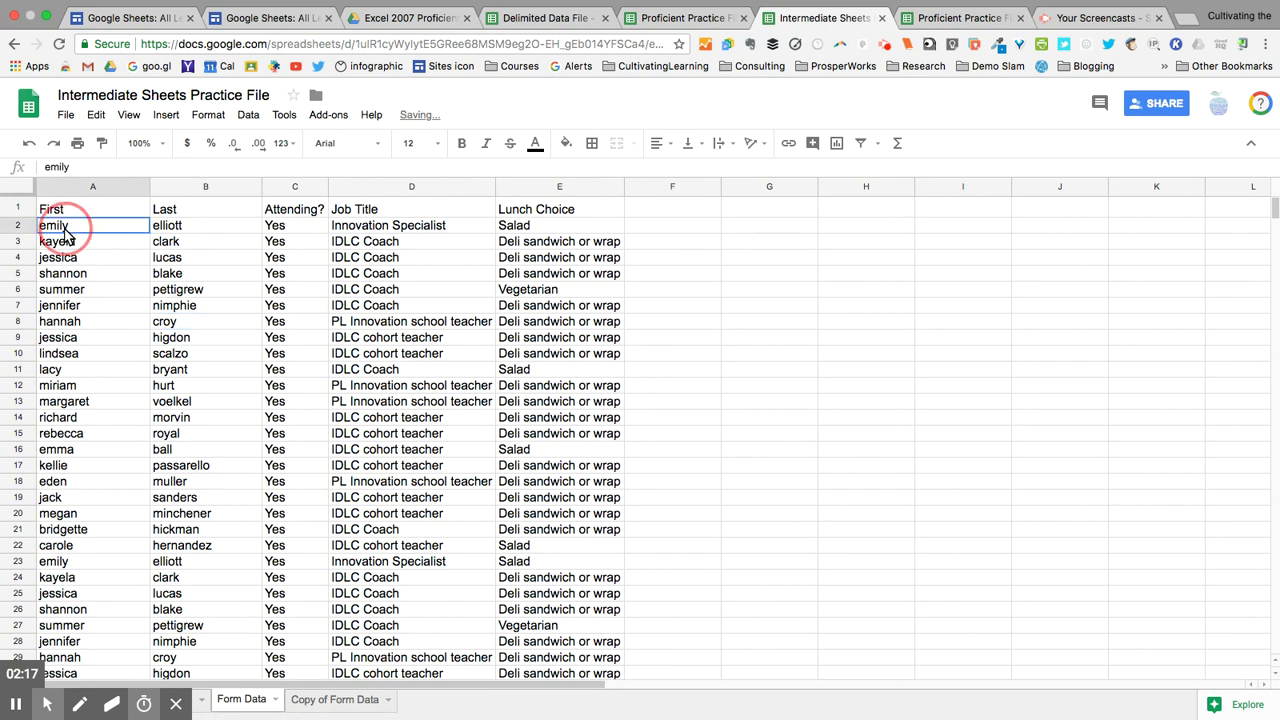
pyautogui.moveTo(163, 245); pyautogui.dragTo(197, 553)
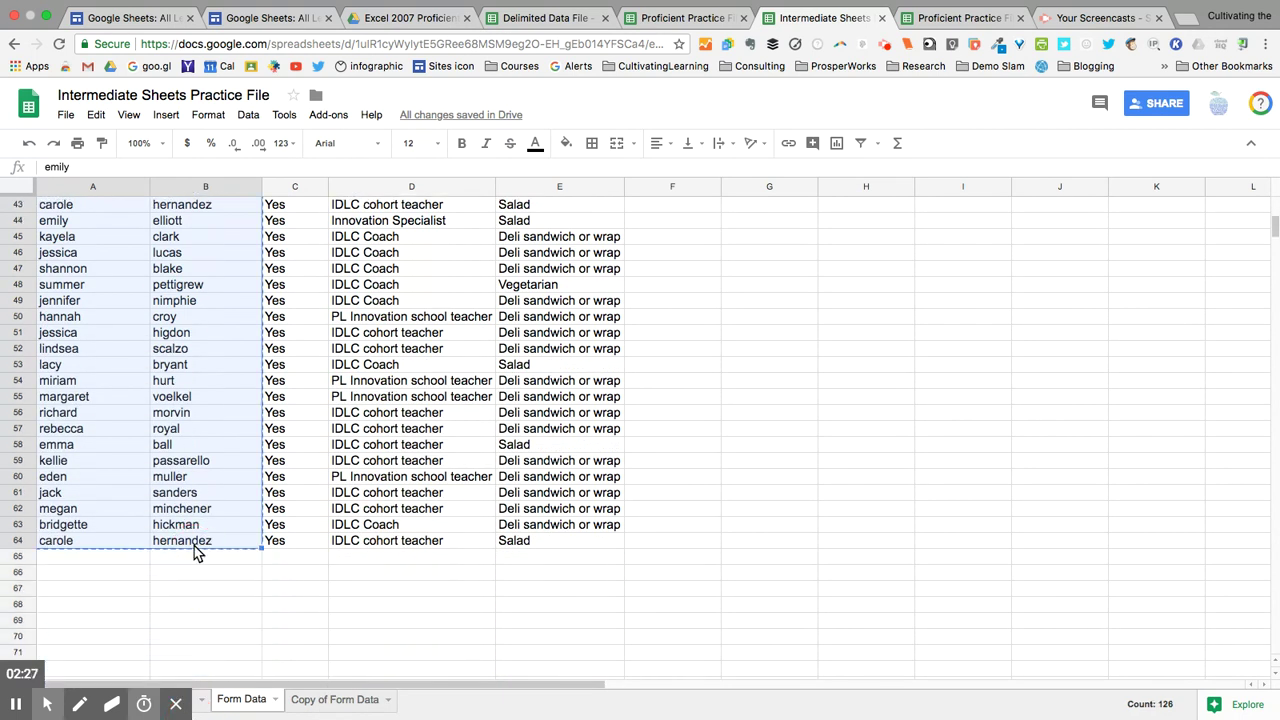
pyautogui.click(66, 116)
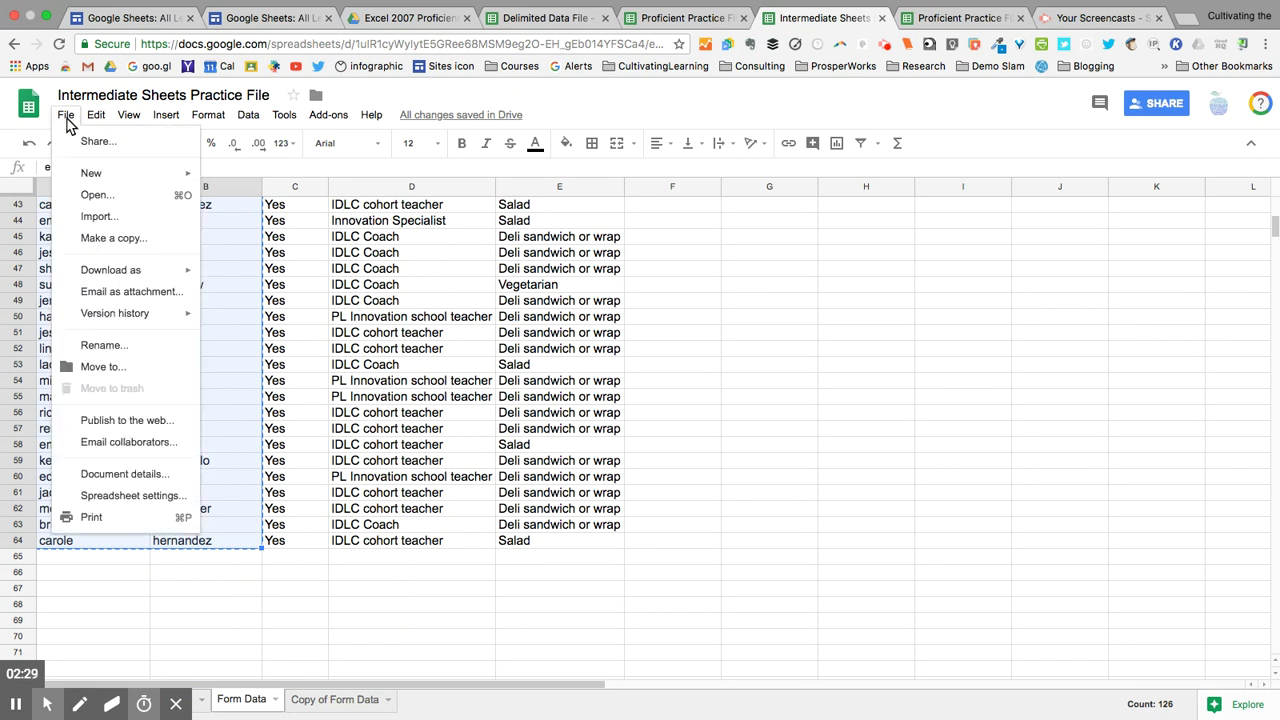
pyautogui.moveTo(72, 174)
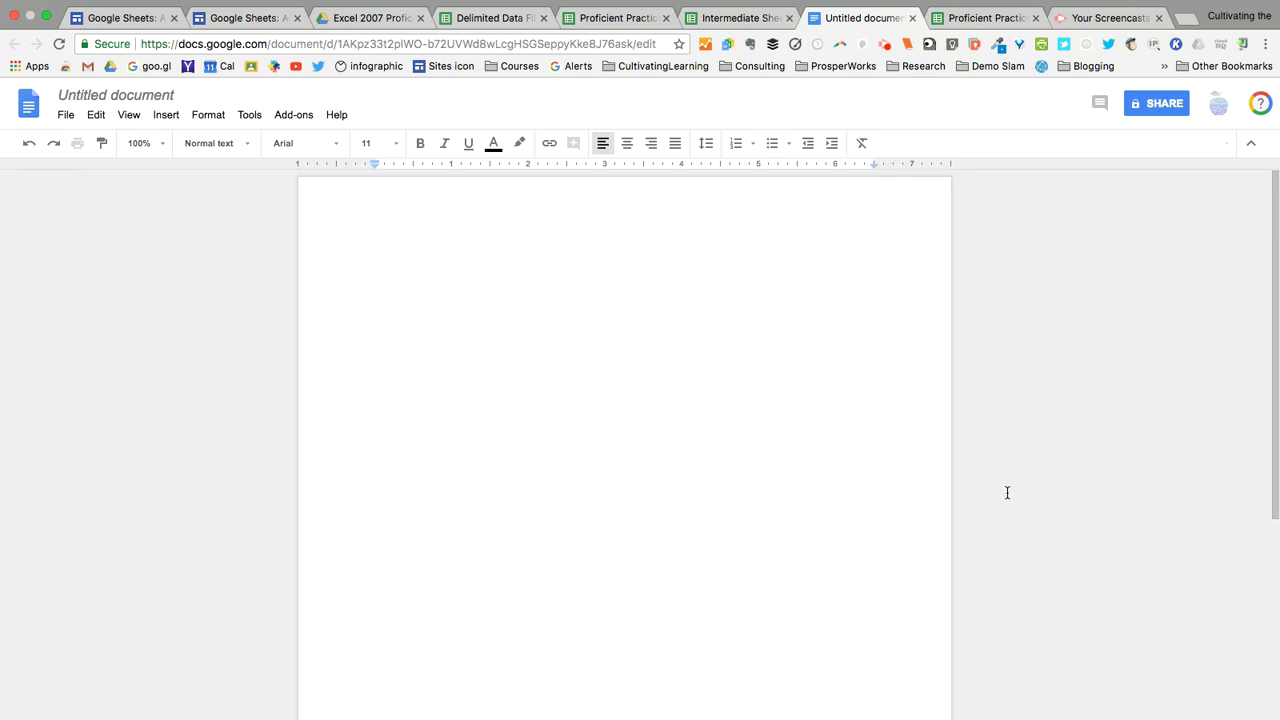
# Step: Paste the copied first and last names into the blank document as a table
pyautogui.press('Return')
pyautogui.press('Return')
pyautogui.press('Return')
pyautogui.press('Return')
pyautogui.press('Return')
pyautogui.press('Return')
pyautogui.press('Return')
pyautogui.press('Return')
pyautogui.press('Return')
pyautogui.press('Return')
pyautogui.press('Return')
pyautogui.press('Return')
pyautogui.press('Return')
pyautogui.press('Return')
pyautogui.press('Return')
pyautogui.press('Return')
pyautogui.press('Return')
pyautogui.press('Return')
pyautogui.press('Return')
pyautogui.press('Return')
pyautogui.press('super+v')
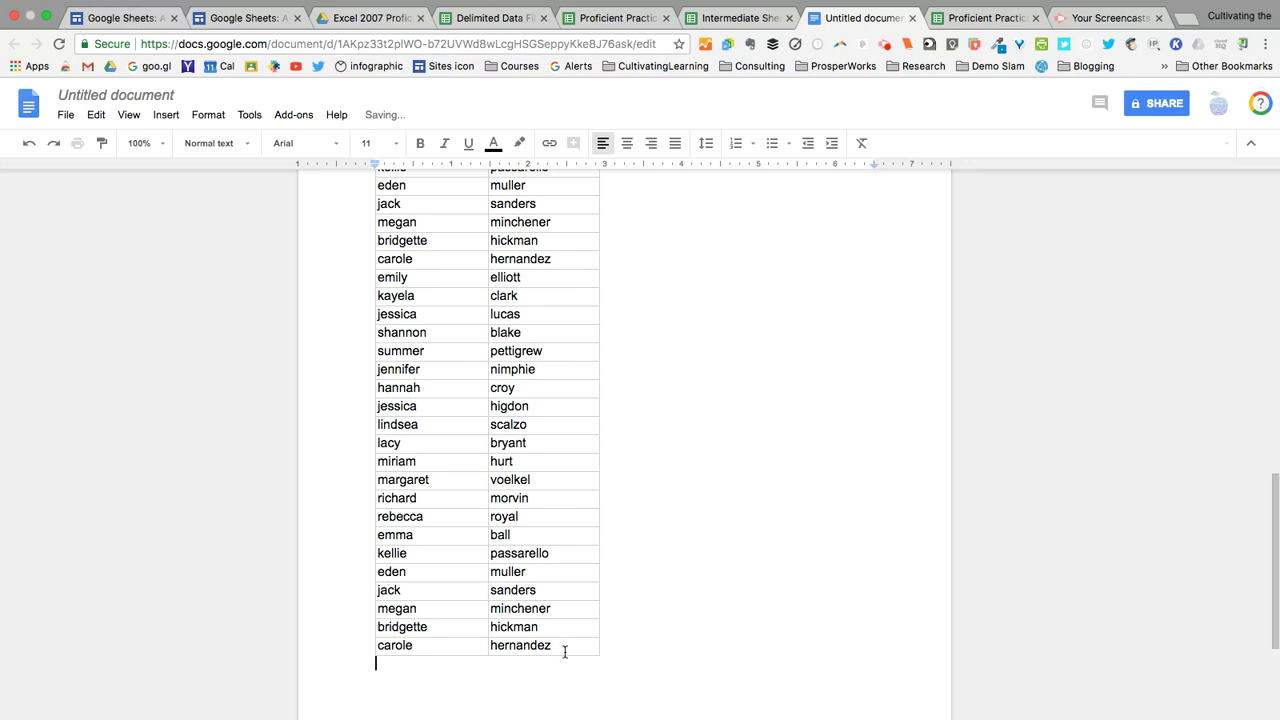
# Step: Change the capitalization of all names in the document's table to Title Case
pyautogui.scroll(5, 444, 441)
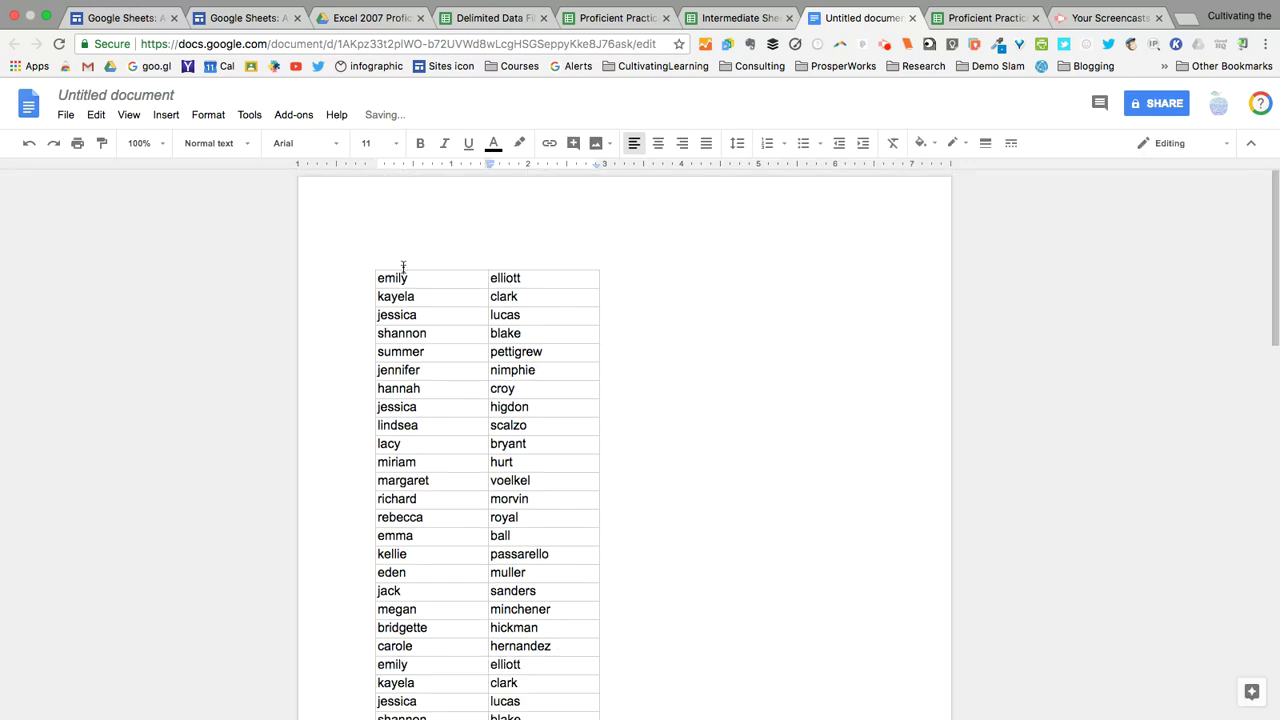
pyautogui.press('super+a')
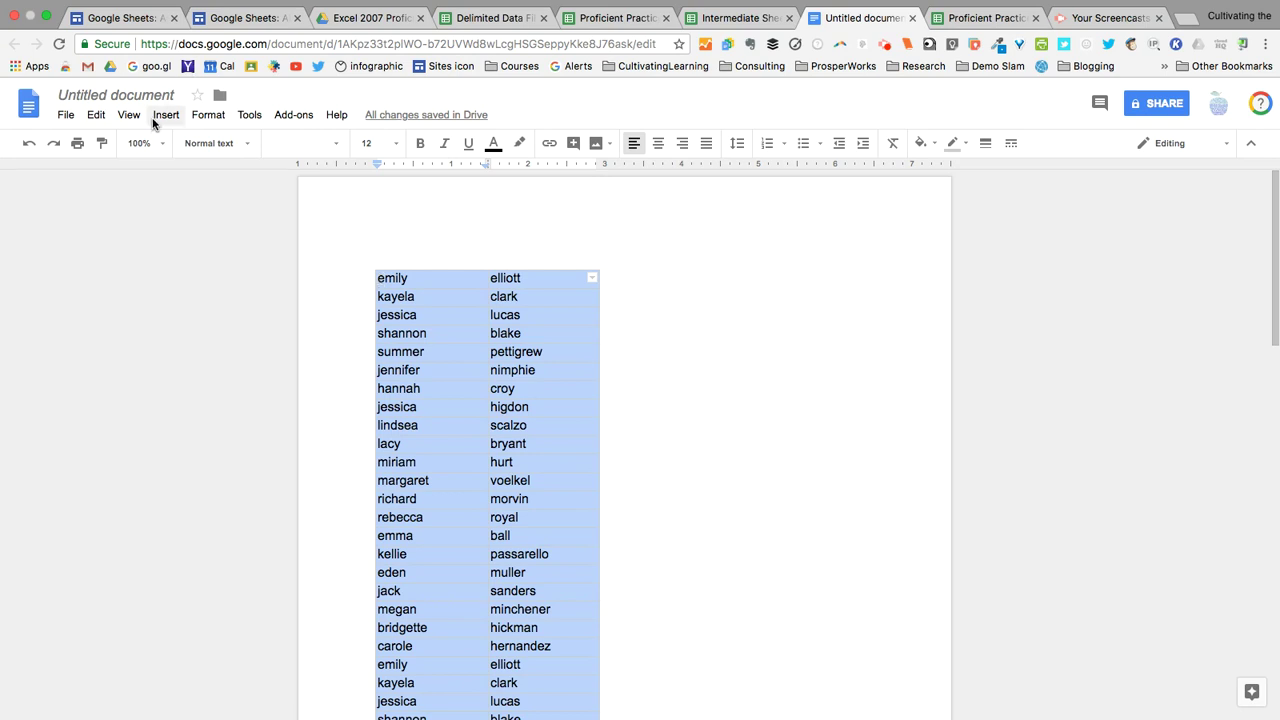
pyautogui.click(203, 120)
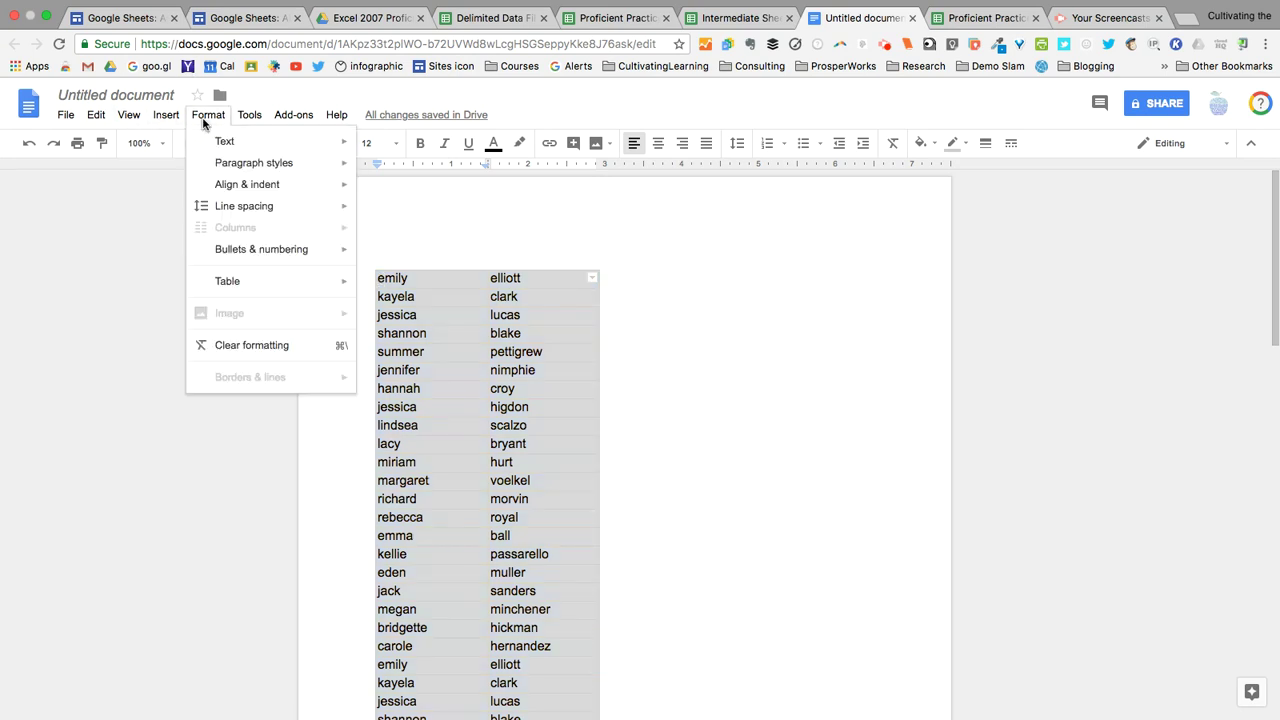
pyautogui.moveTo(216, 144)
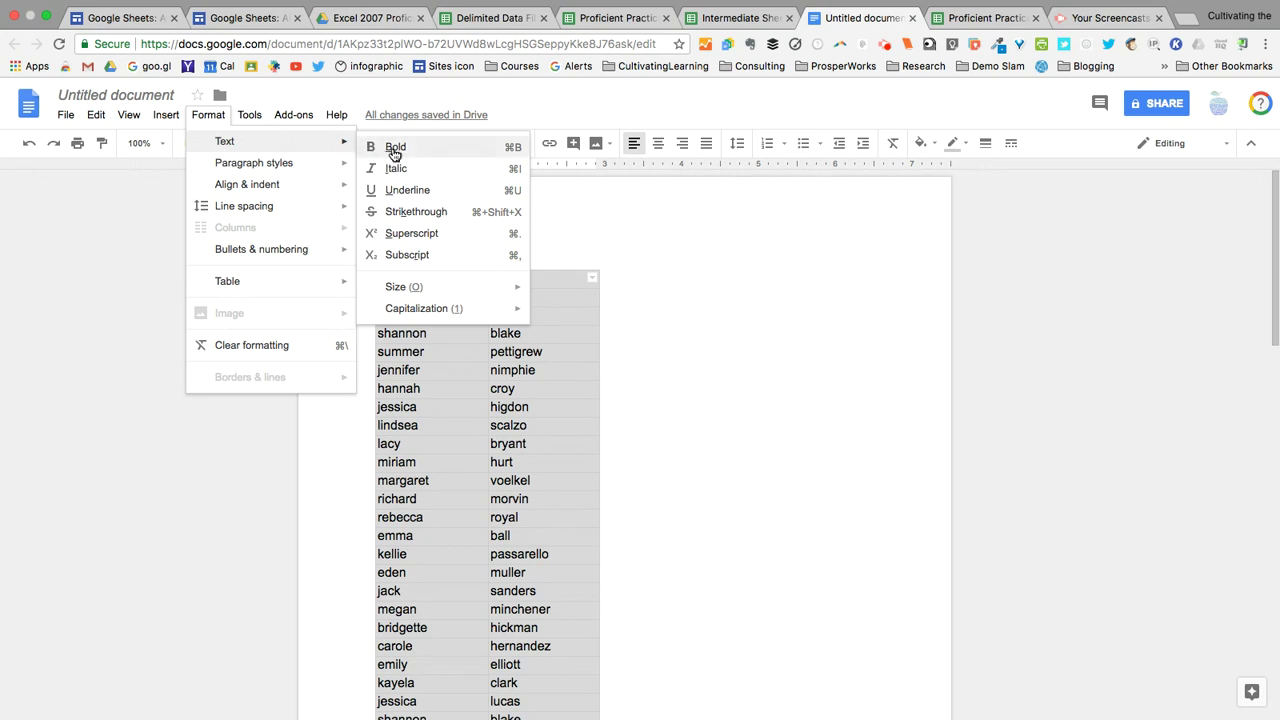
pyautogui.moveTo(400, 310)
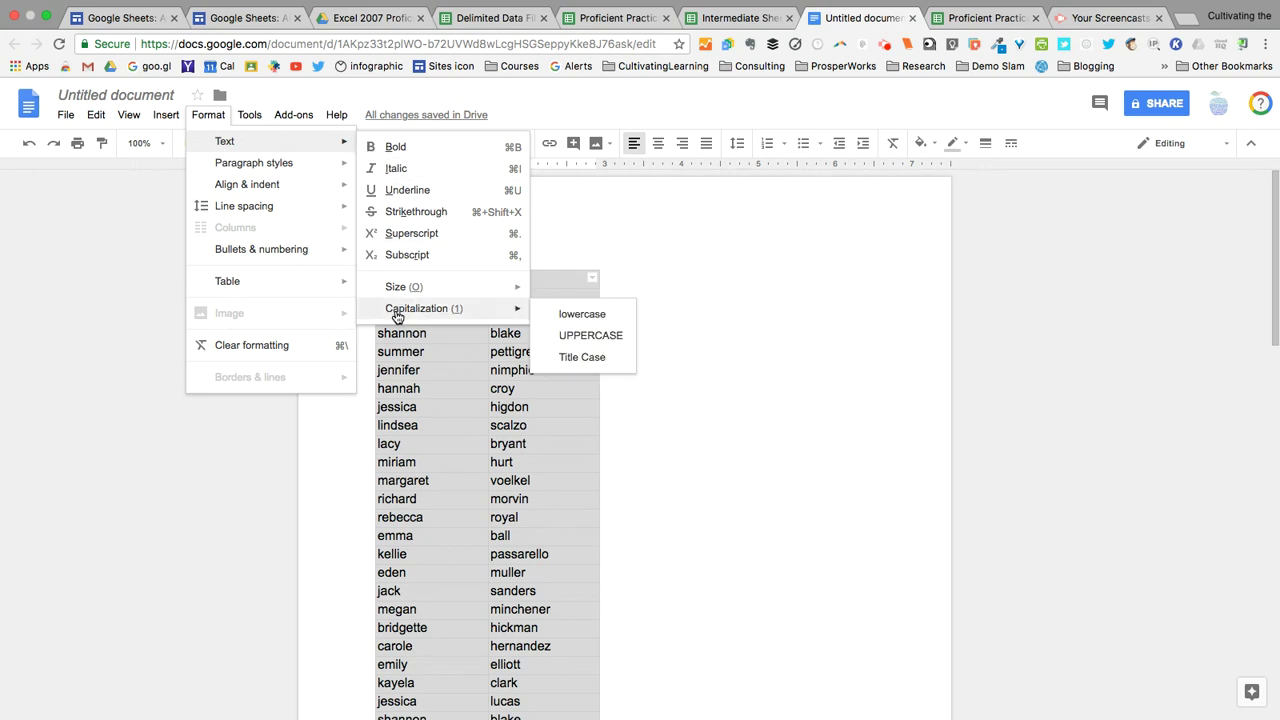
pyautogui.click(586, 358)
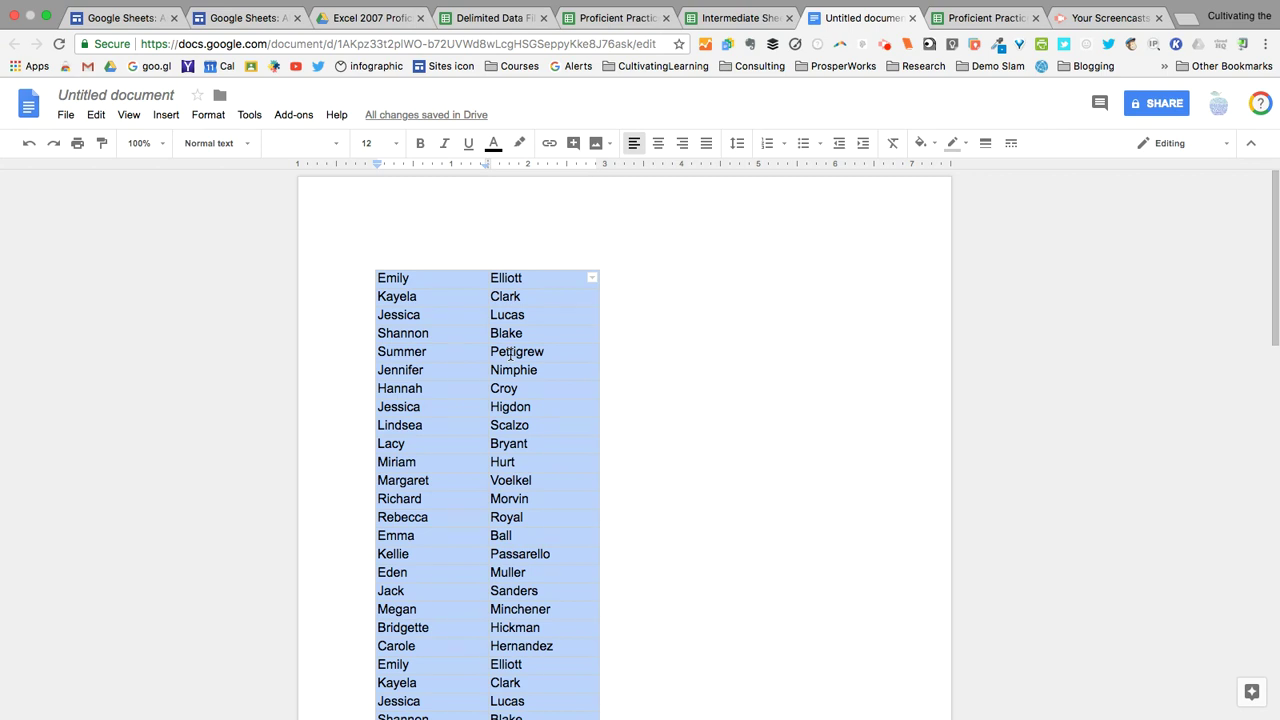
# Step: Copy the whole name table and paste it into the Intermediate Sheets Practice File spreadsheet, starting at cell A2
pyautogui.rightClick(511, 354)
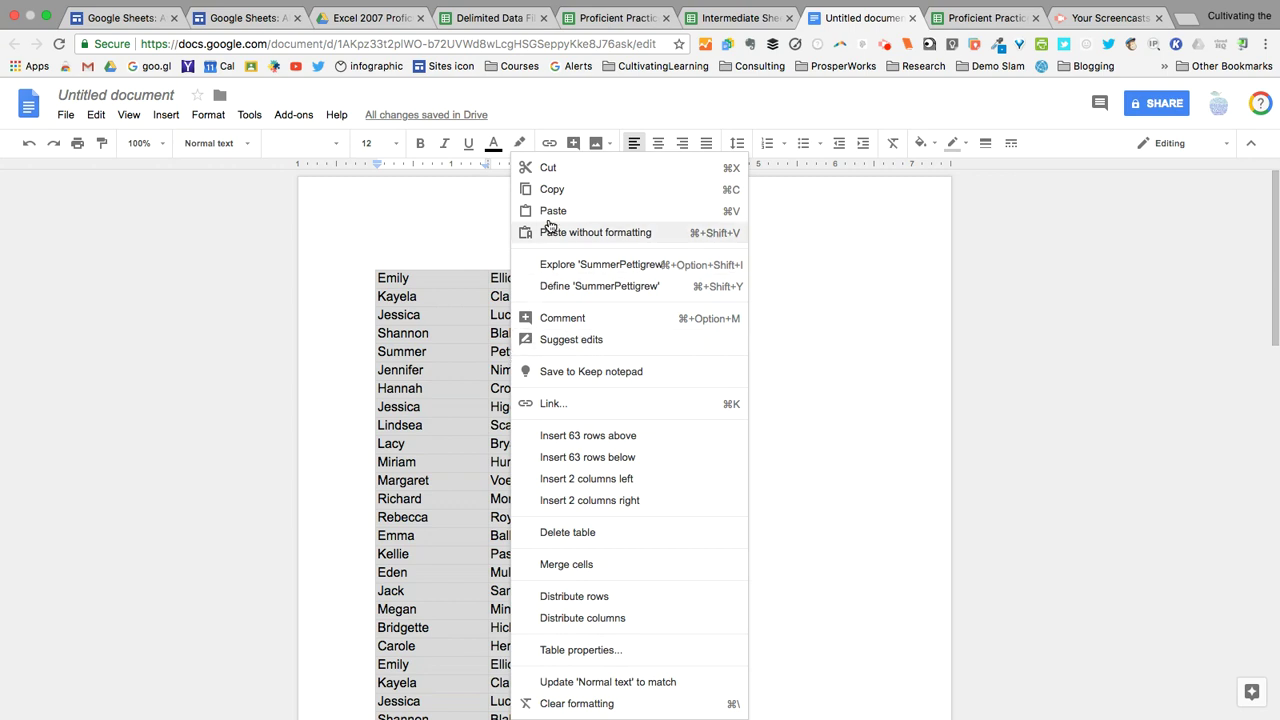
pyautogui.click(553, 190)
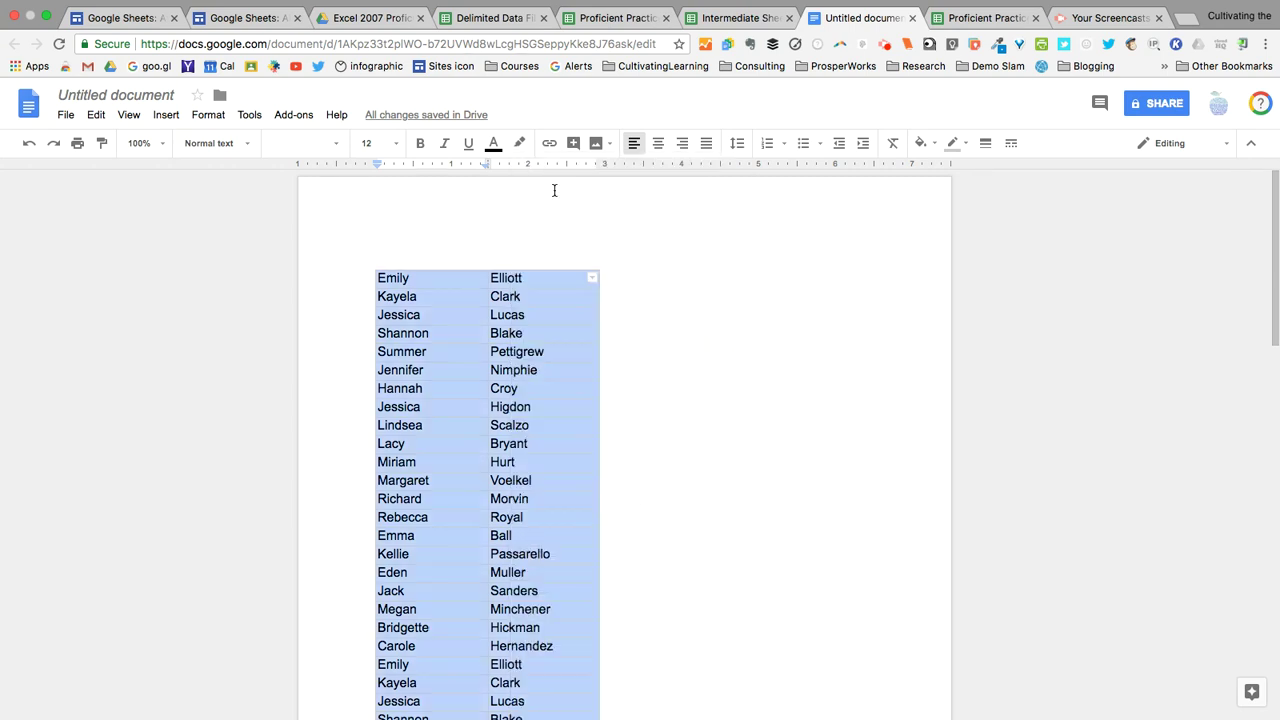
pyautogui.click(554, 190)
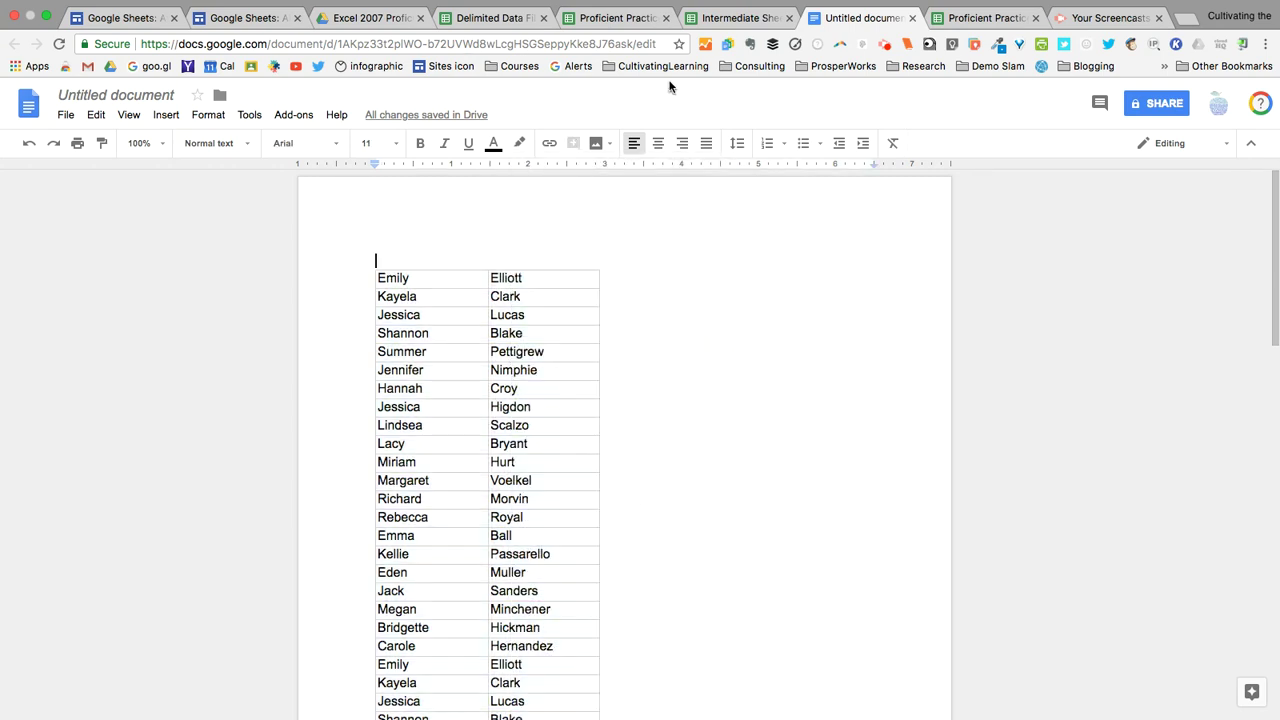
pyautogui.click(737, 17)
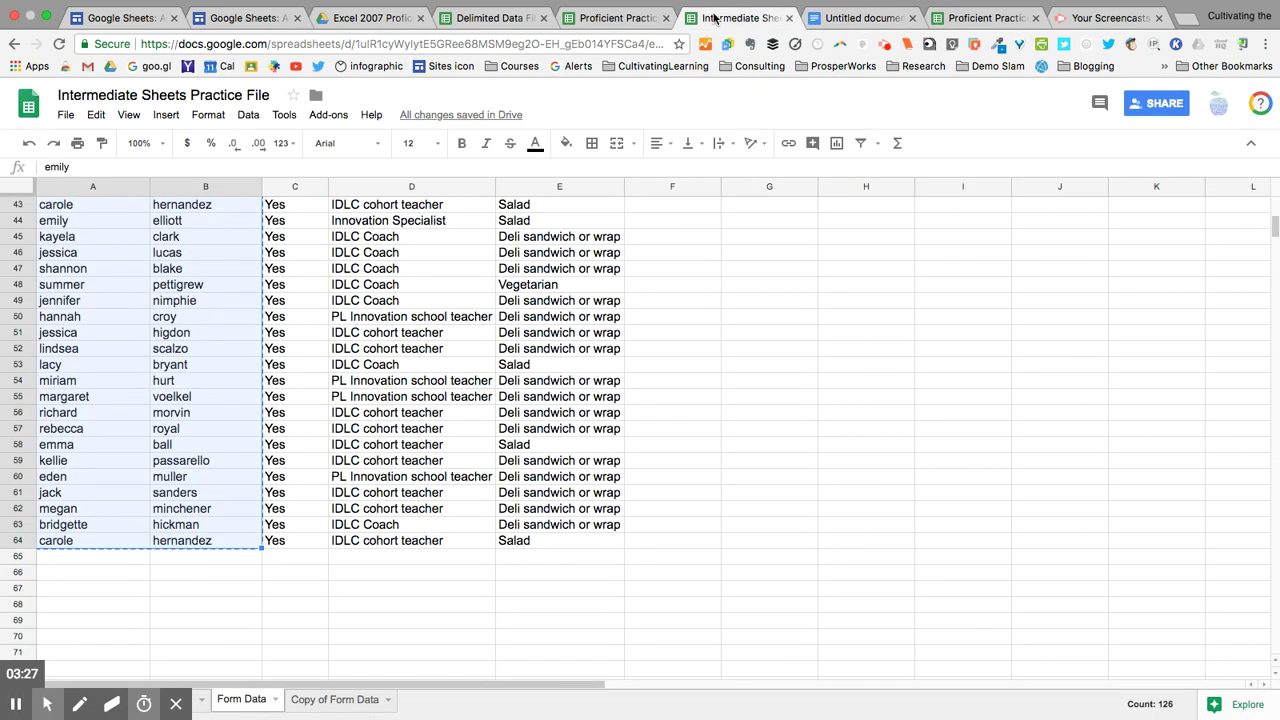
pyautogui.scroll(6, 280, 310)
pyautogui.scroll(8, 280, 310)
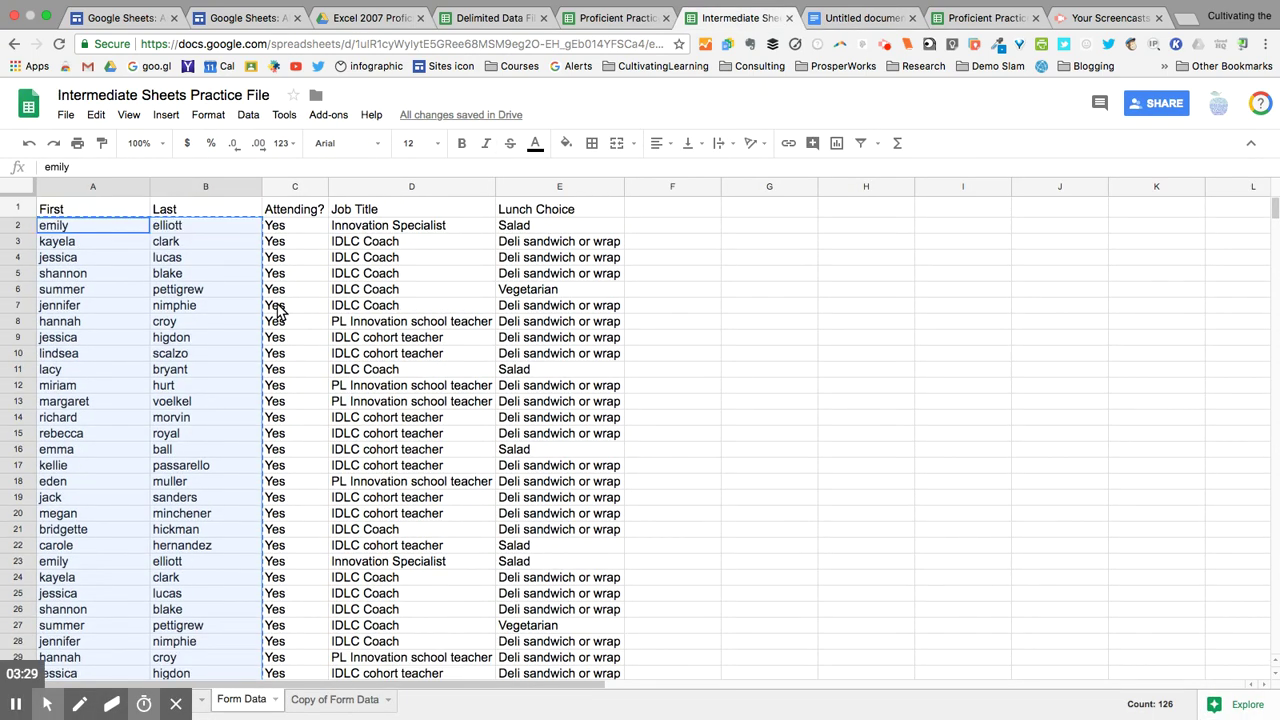
pyautogui.click(55, 230)
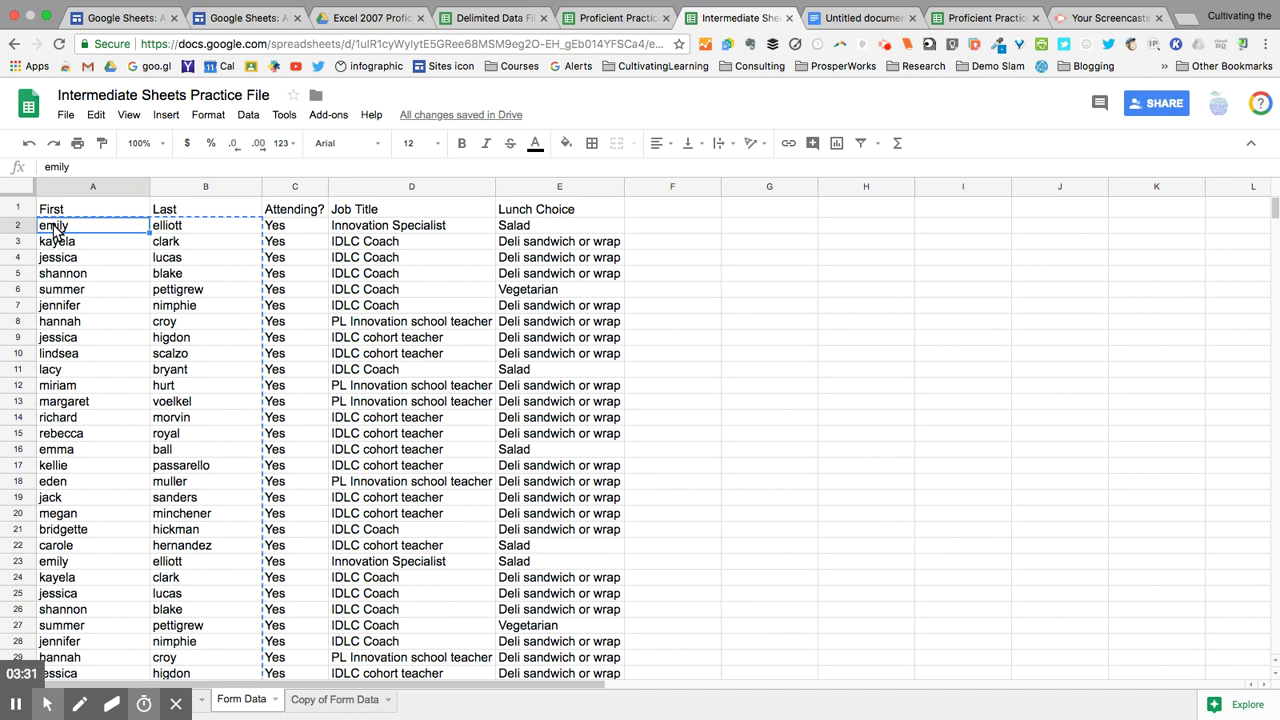
pyautogui.rightClick(56, 228)
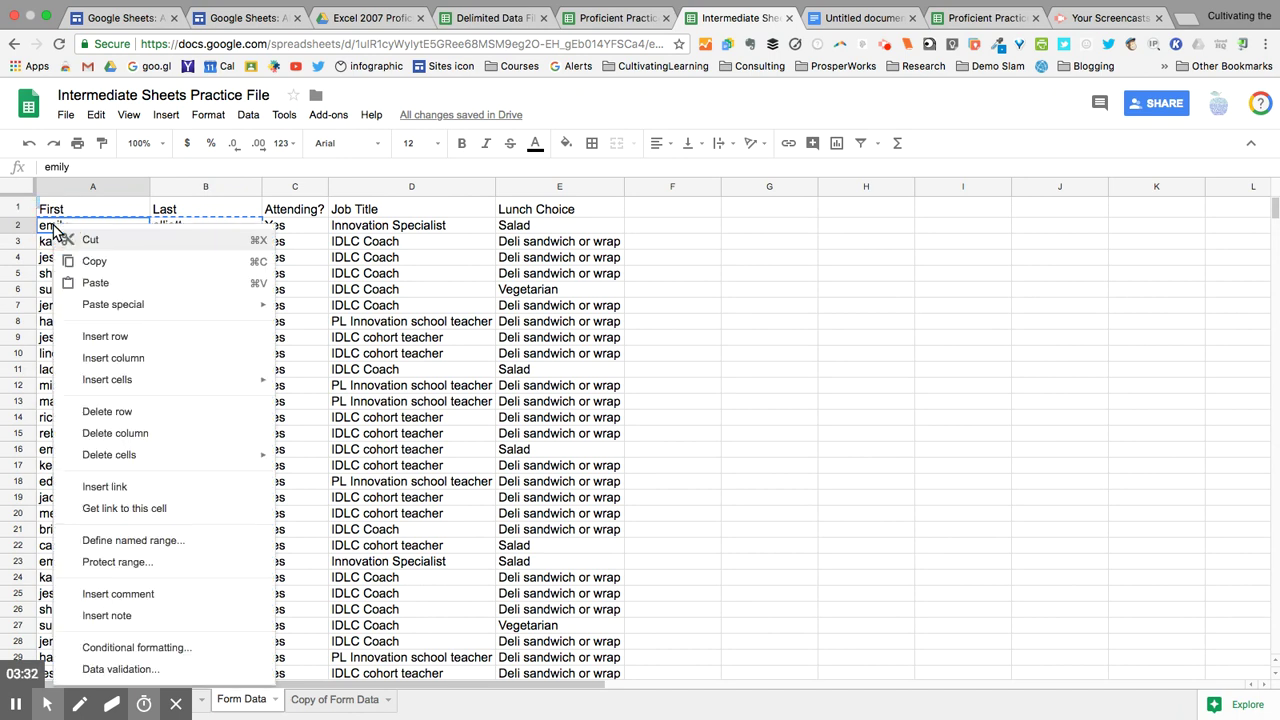
pyautogui.click(73, 285)
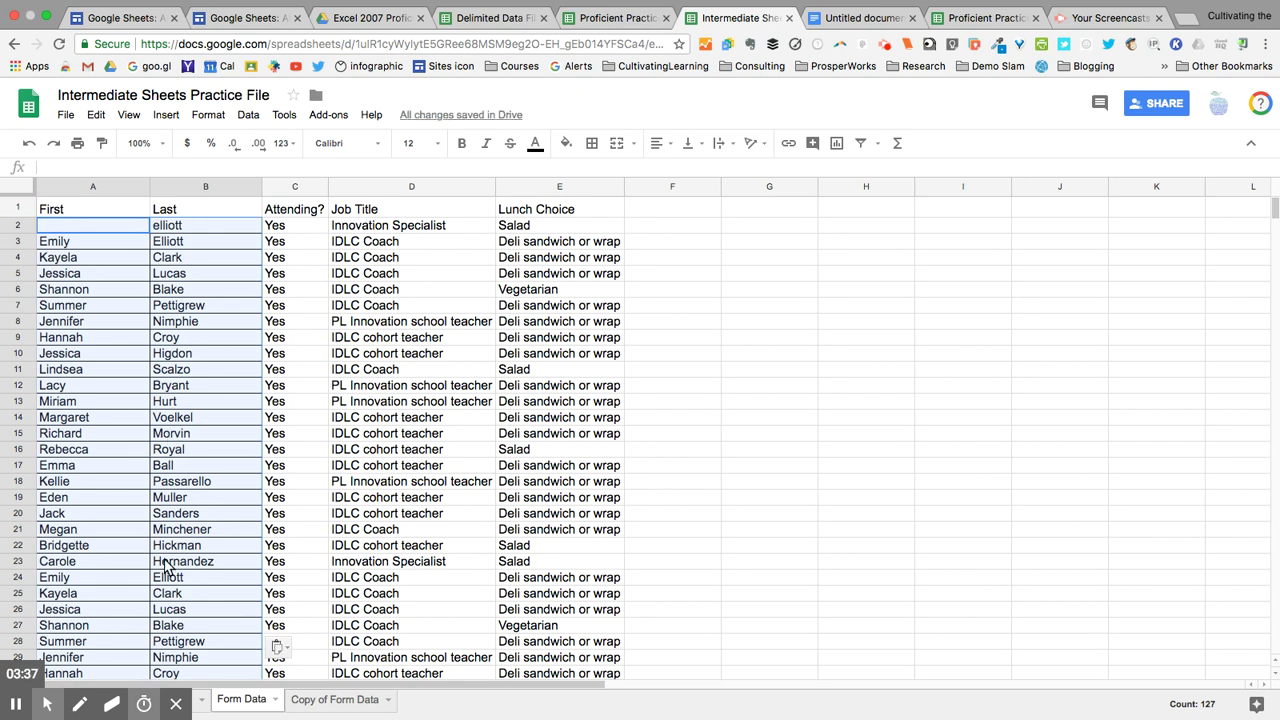
# Step: Delete cells A2:B2 above the pasted names, shifting the cells below up, and check the rows' alignment down to the last entry
pyautogui.click(48, 246)
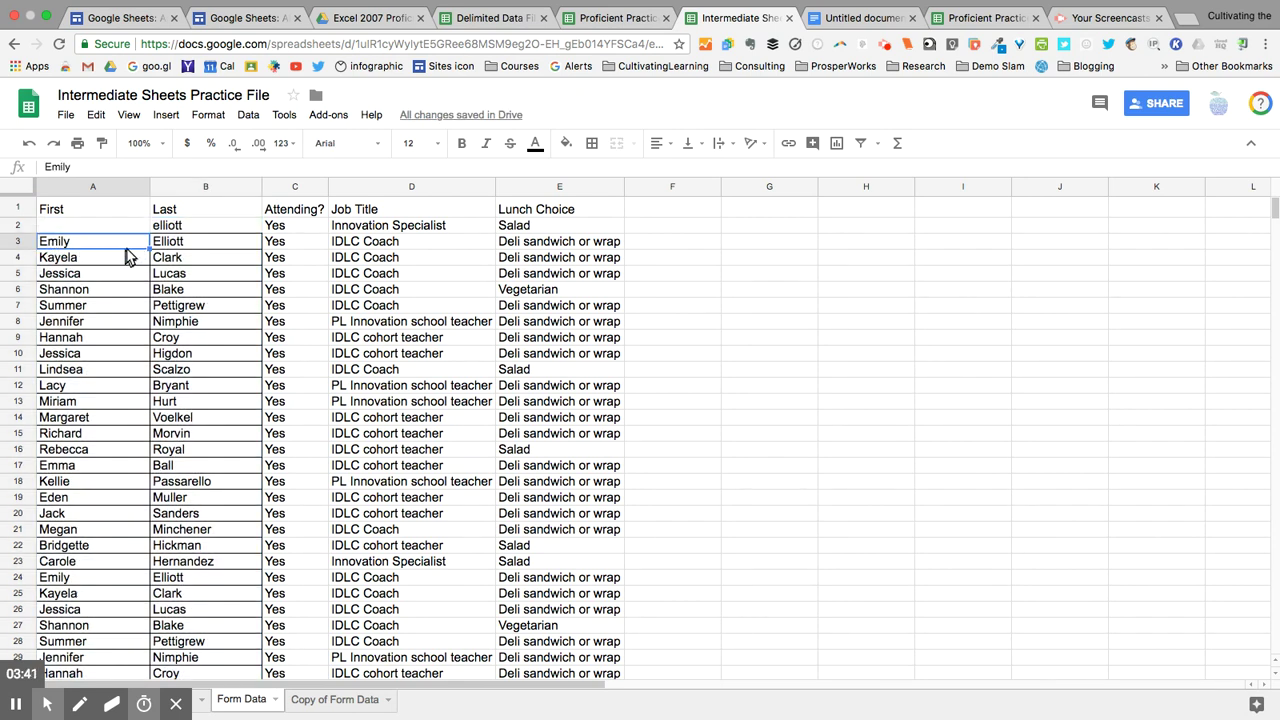
pyautogui.moveTo(85, 233); pyautogui.dragTo(172, 232)
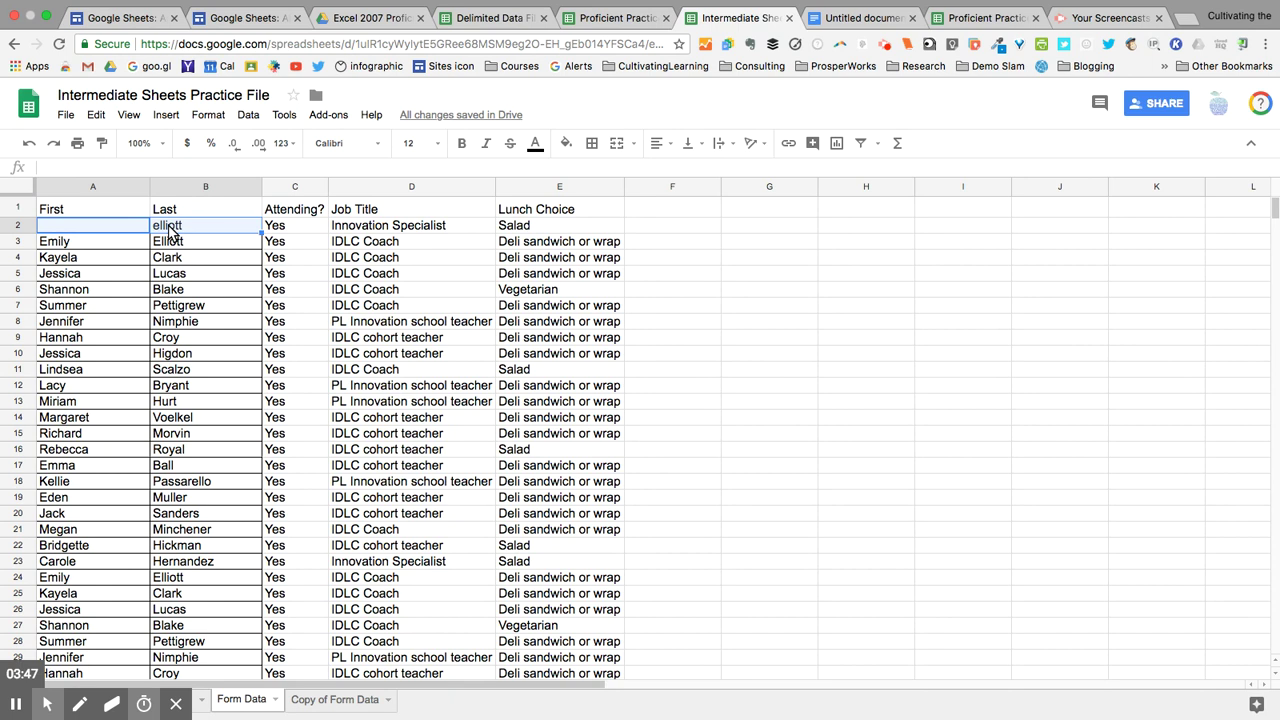
pyautogui.rightClick(172, 232)
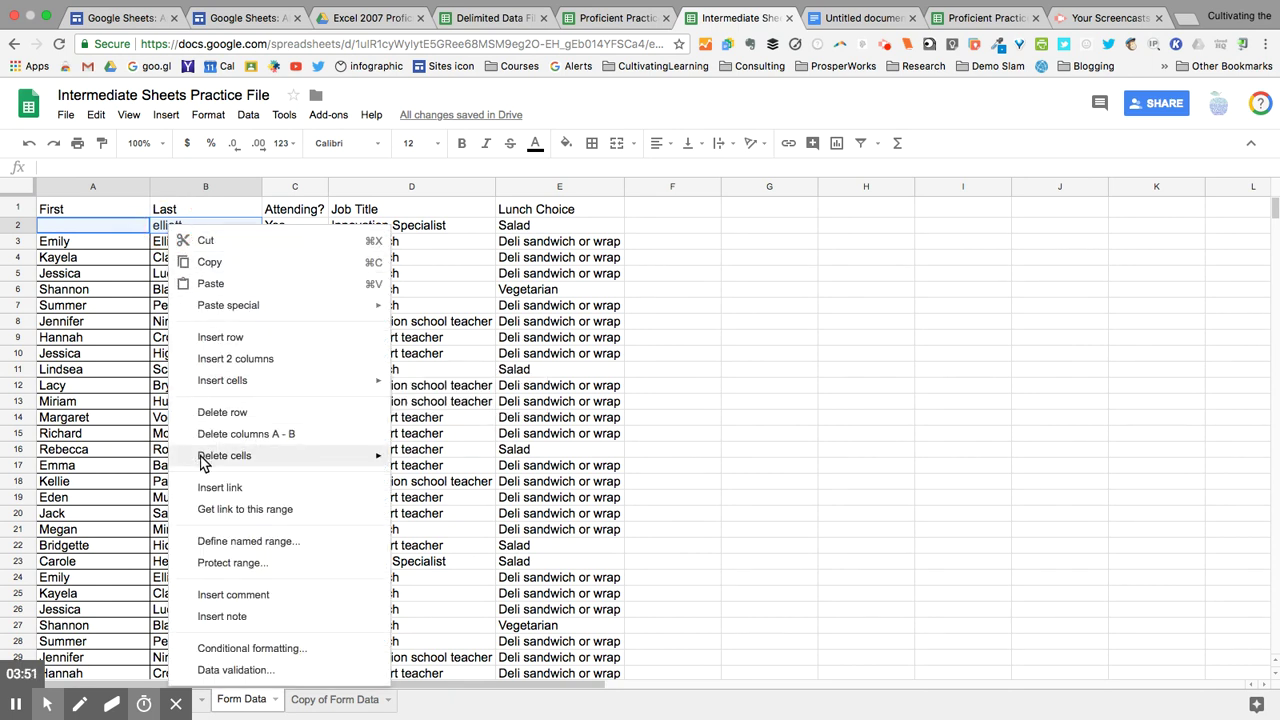
pyautogui.moveTo(203, 461)
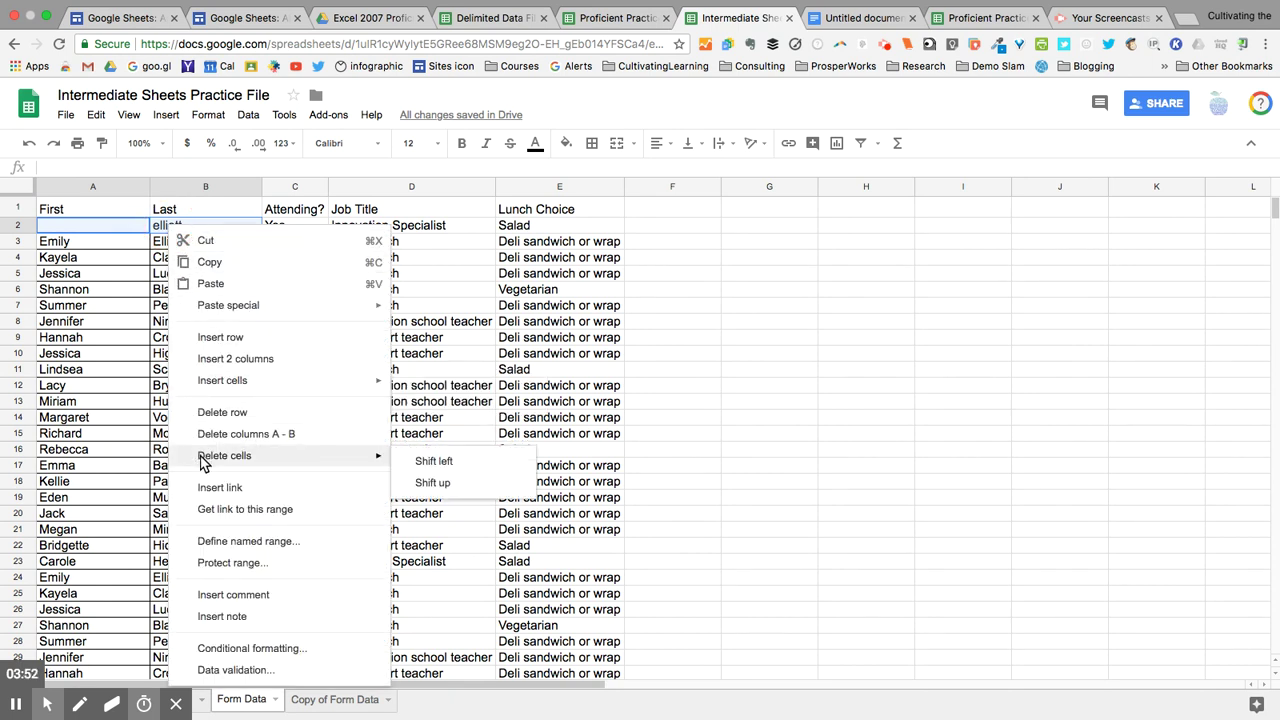
pyautogui.click(433, 483)
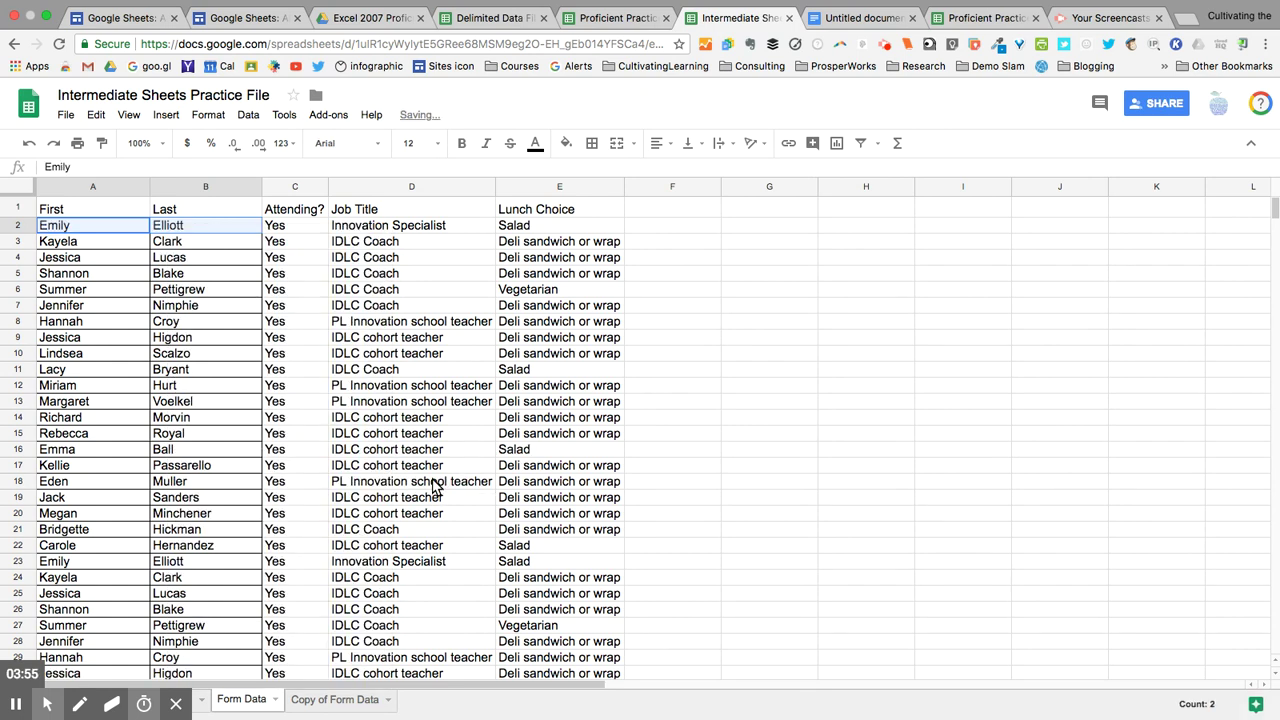
pyautogui.scroll(-20, 220, 505)
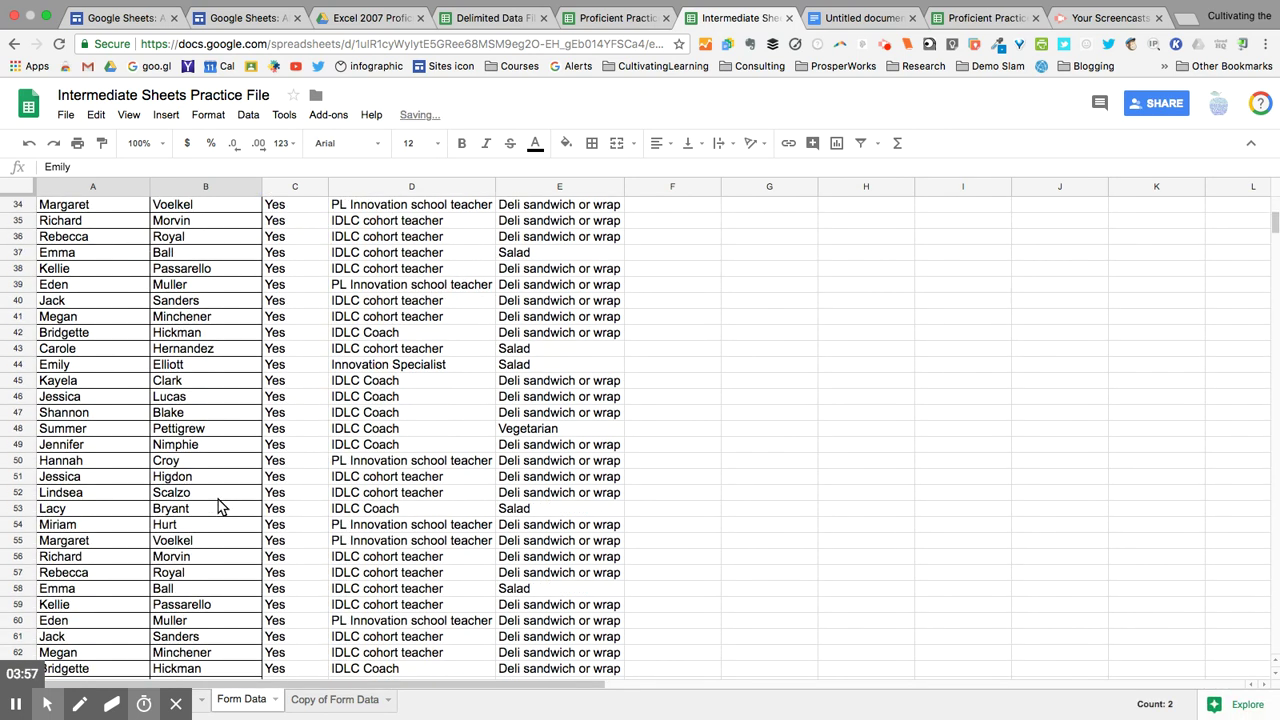
pyautogui.scroll(4, 220, 505)
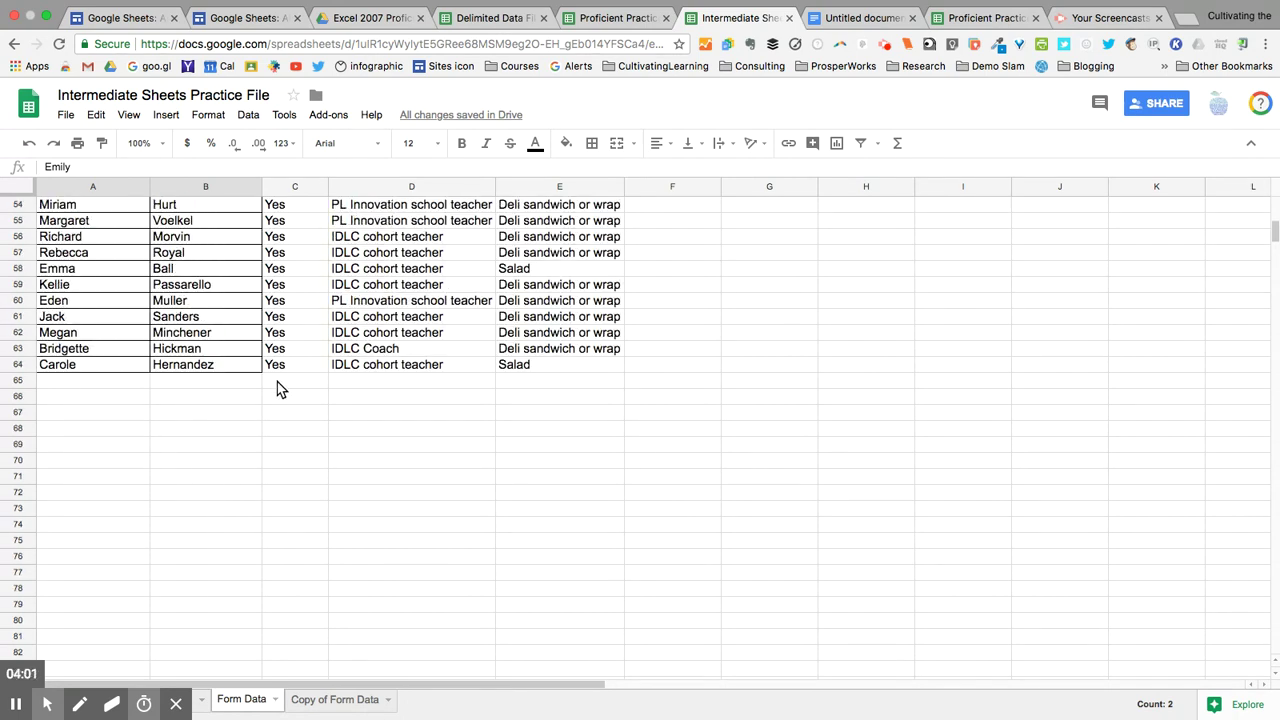
pyautogui.scroll(17, 280, 390)
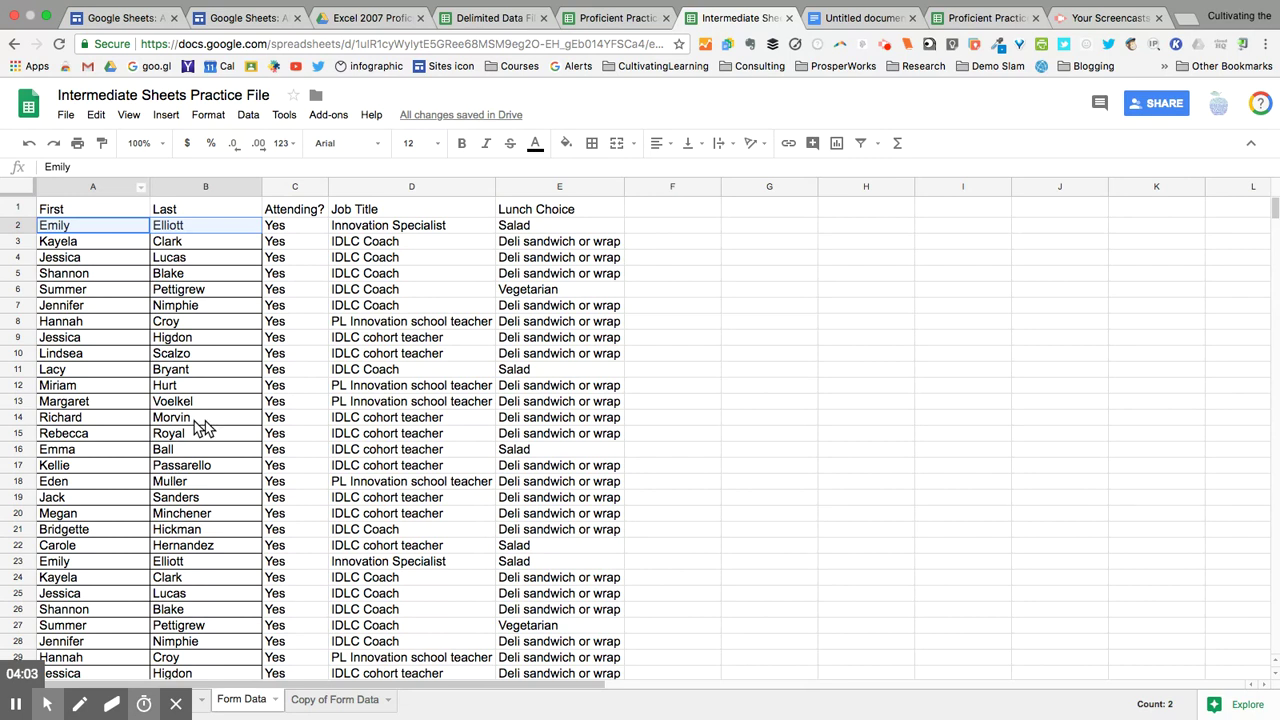